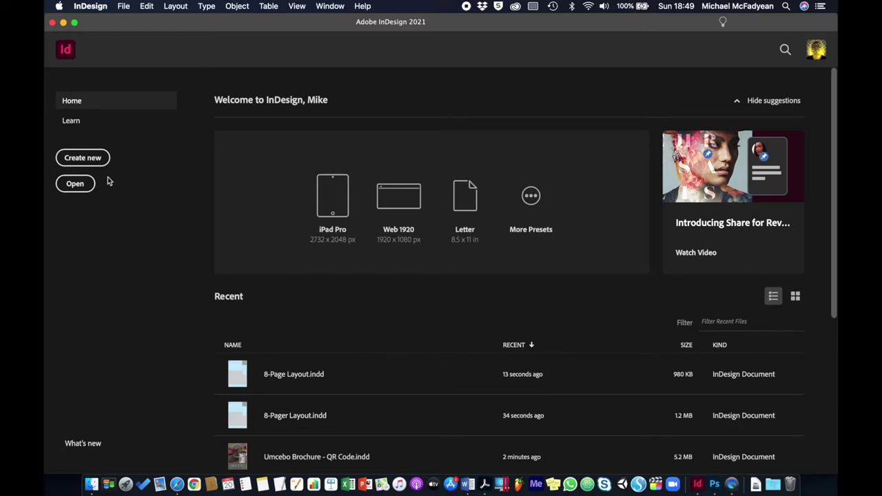
Step: Open 8-Page Layout.indd from the Activity_2-2-1_Files folder via the Home screen
click(75, 184)
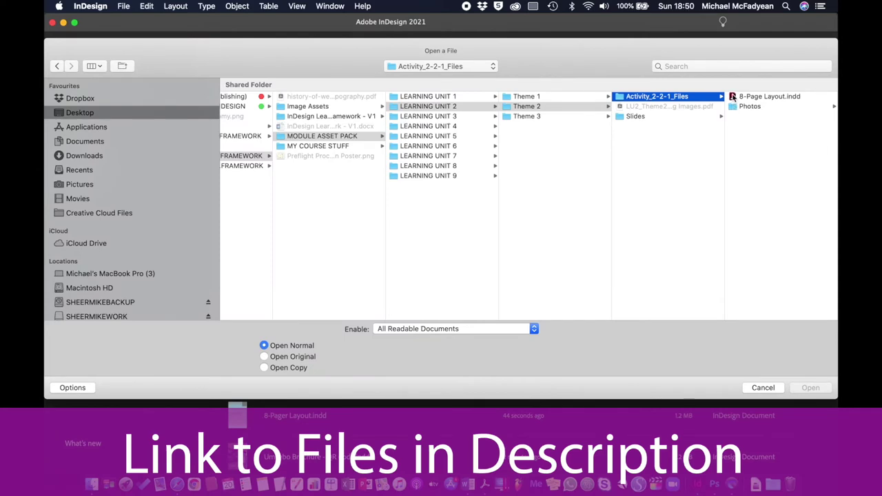
double_click(737, 97)
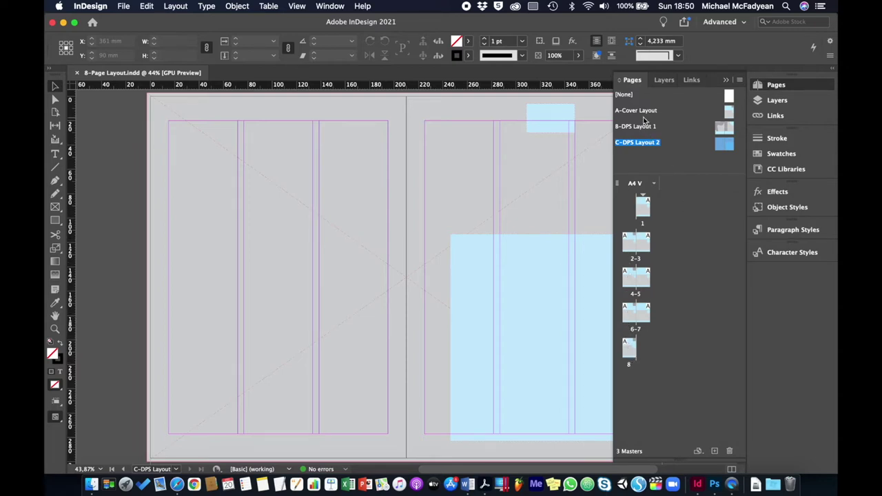
Step: Apply the A-Cover Layout master to page 1 and [None] to pages 2 and 3
click(643, 113)
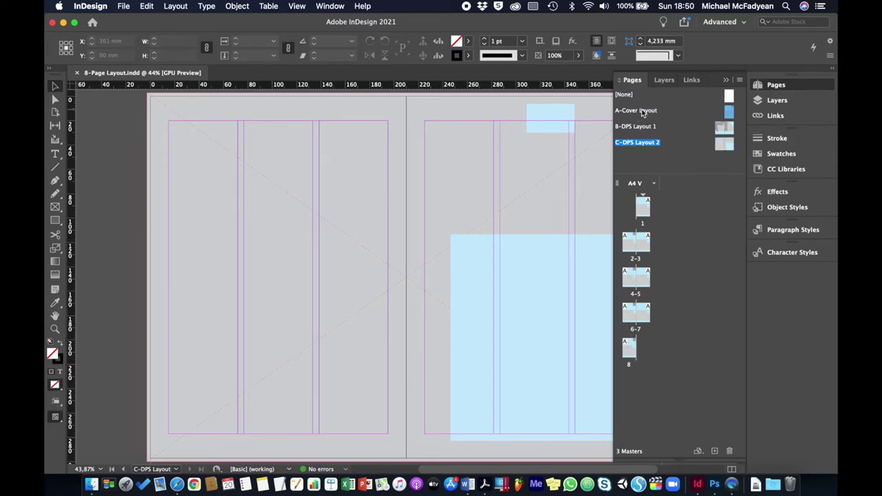
drag(642, 113, 647, 201)
drag(627, 97, 630, 239)
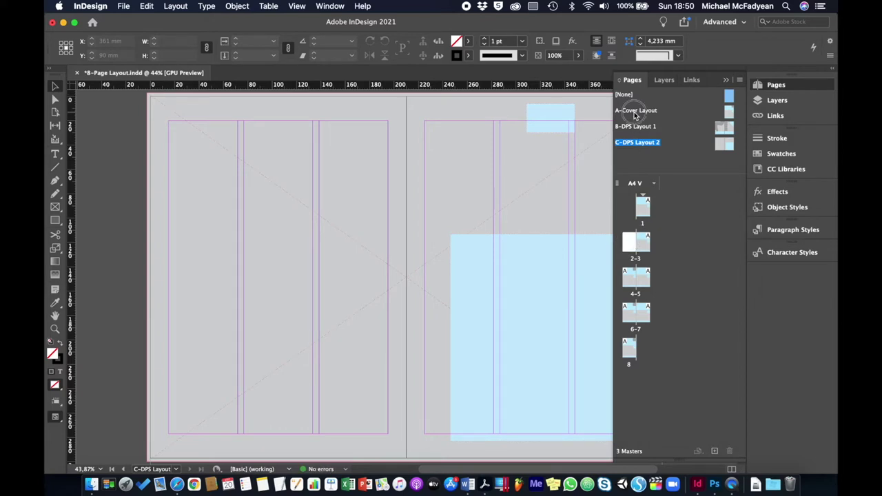
drag(627, 97, 644, 242)
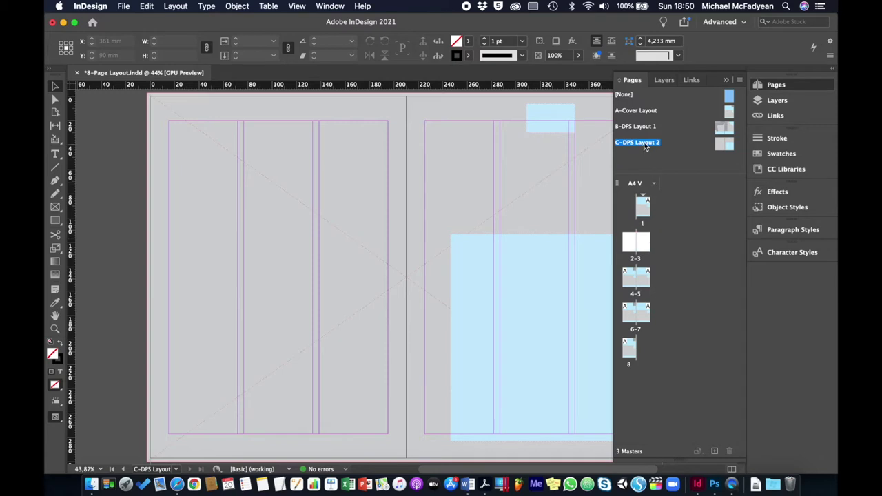
Step: Apply B-DPS Layout 1 to spread 4–5, C-DPS Layout 2 to 6–7, and [None] to page 8
drag(639, 130, 635, 277)
drag(633, 139, 650, 289)
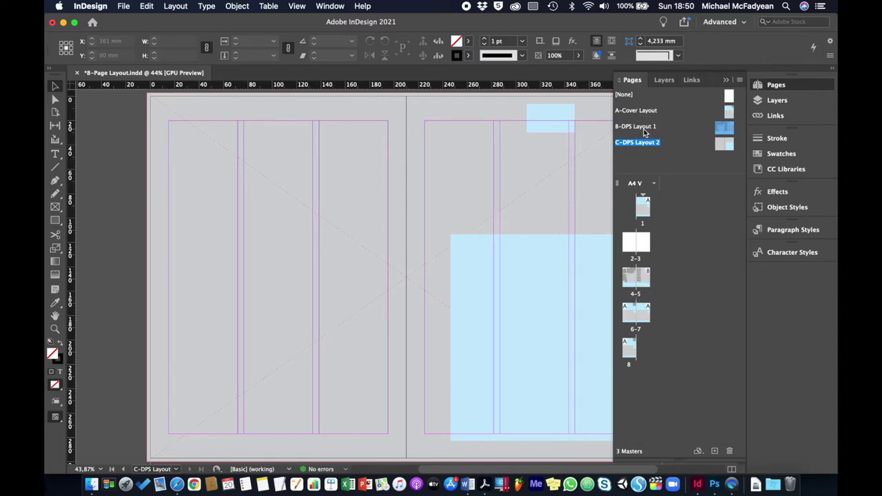
drag(643, 129, 649, 285)
drag(645, 145, 631, 311)
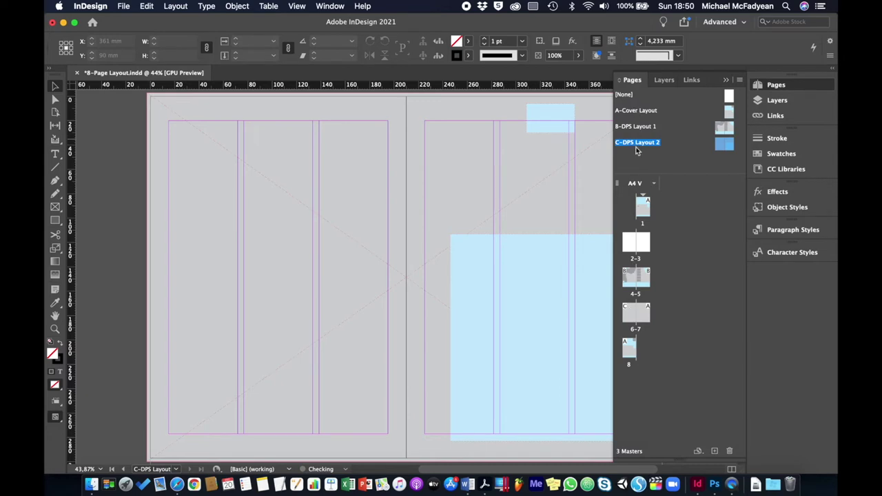
drag(636, 145, 644, 315)
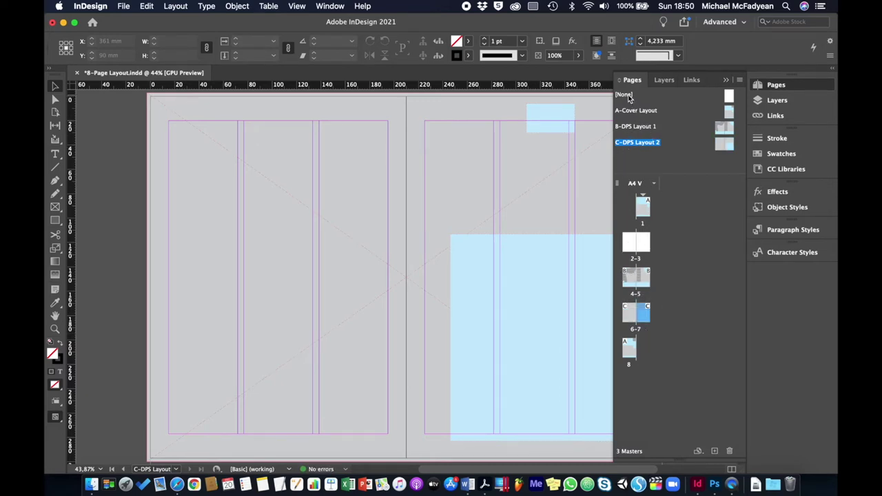
drag(629, 98, 633, 357)
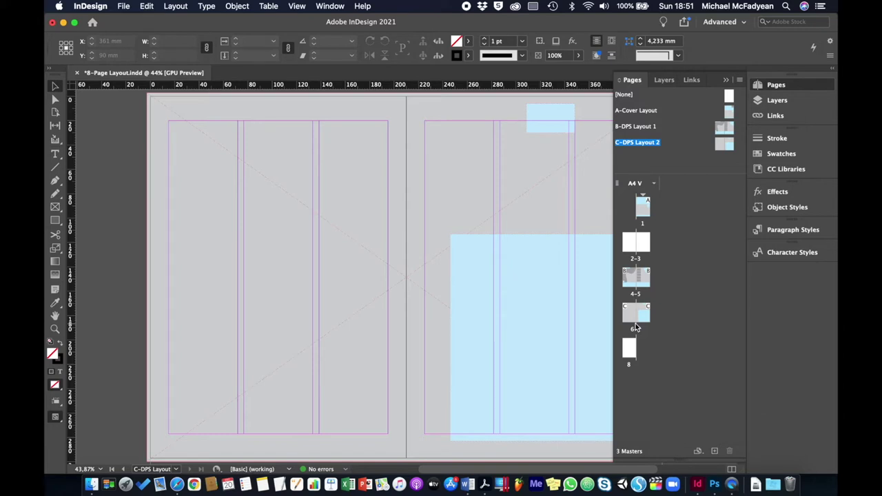
Step: Go to cover page 1 and select its full-bleed 216 × 303 mm image frame
double_click(645, 212)
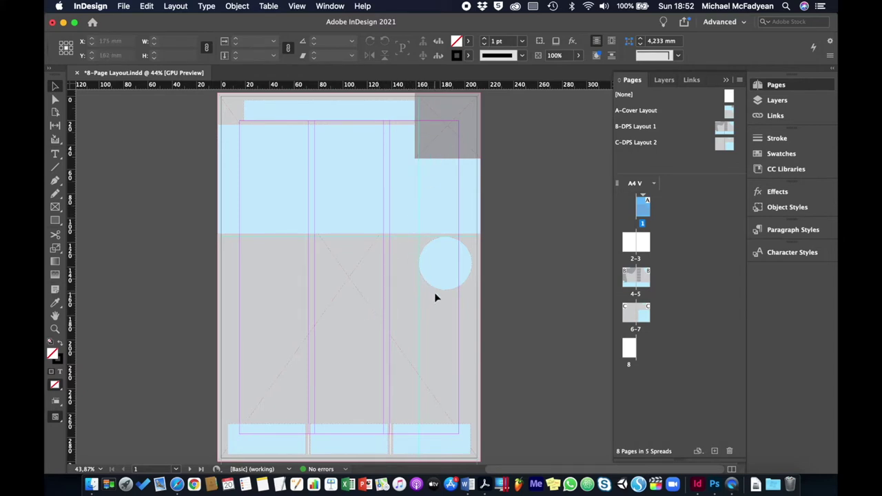
right_click(643, 214)
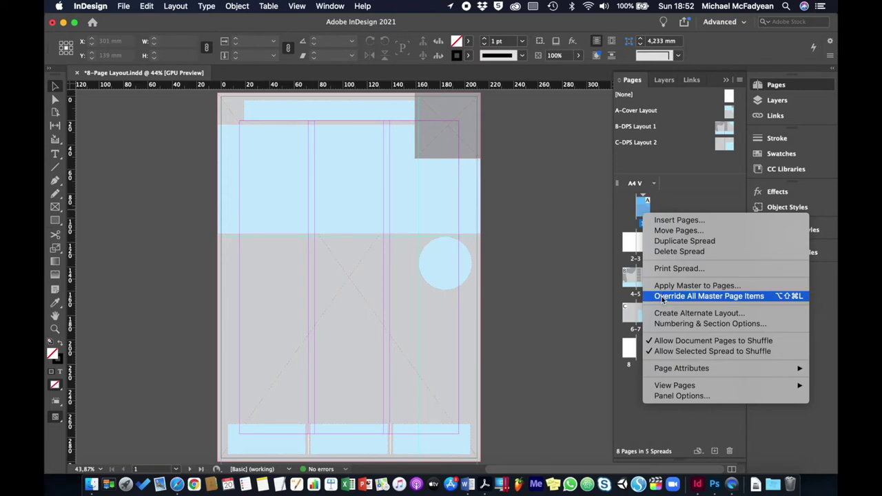
click(547, 290)
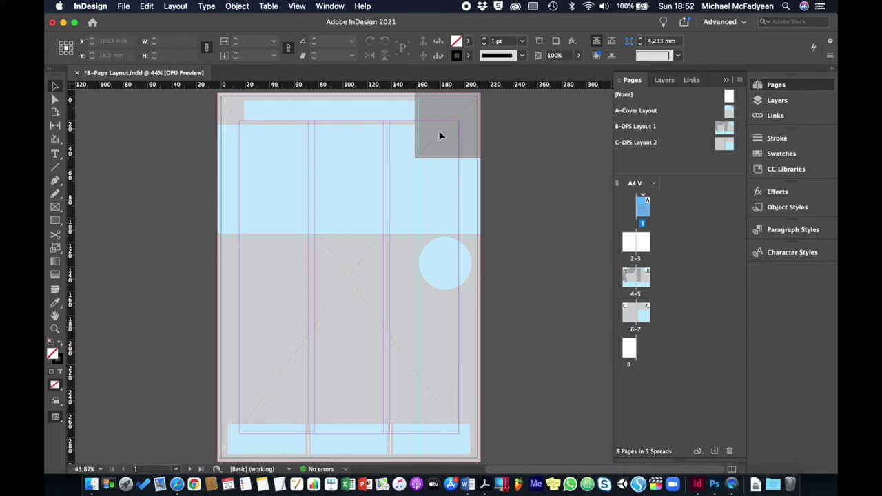
click(374, 310)
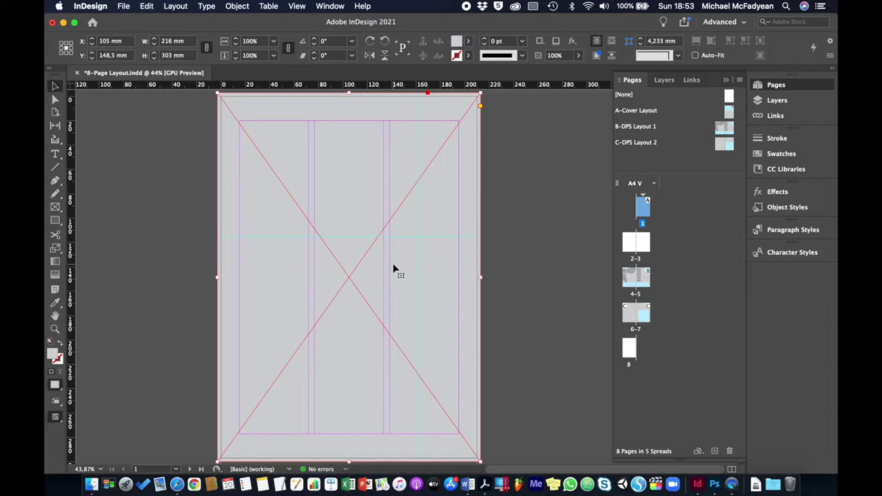
Step: Hide the full-page cover frame using Object > Hide
click(664, 80)
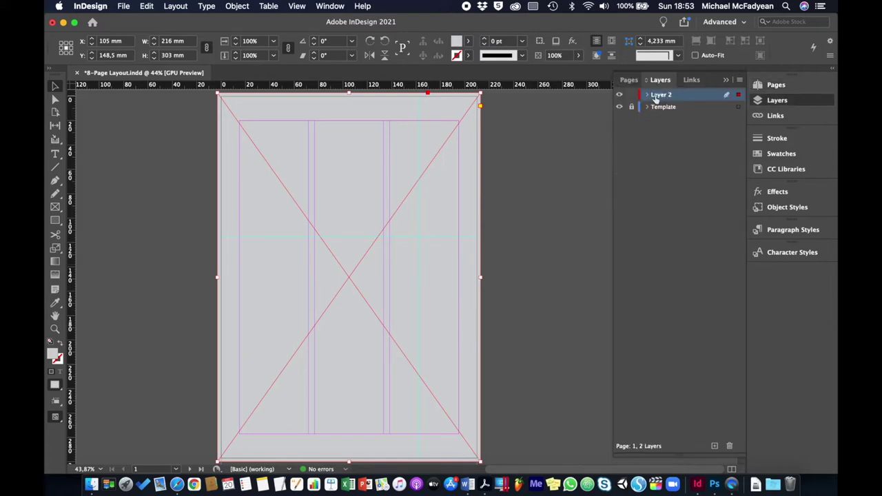
click(629, 80)
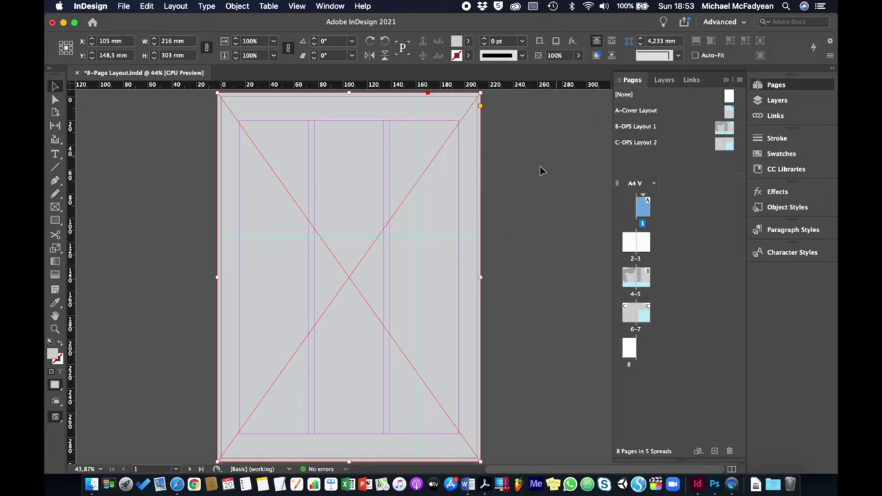
click(237, 7)
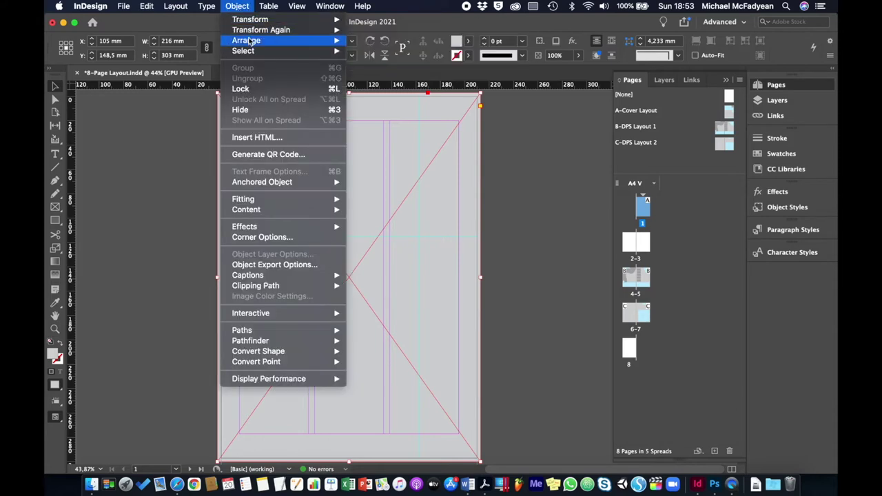
click(264, 110)
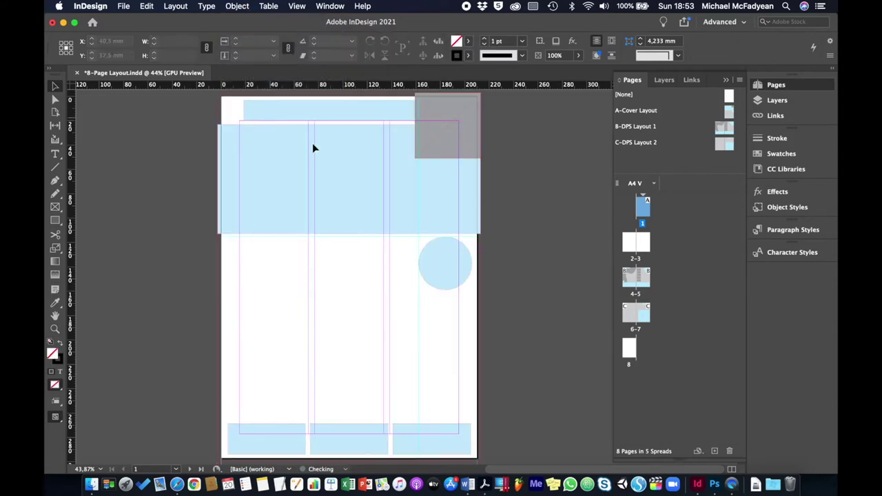
Step: Show all hidden items on the spread so the full-page frame reappears
click(459, 113)
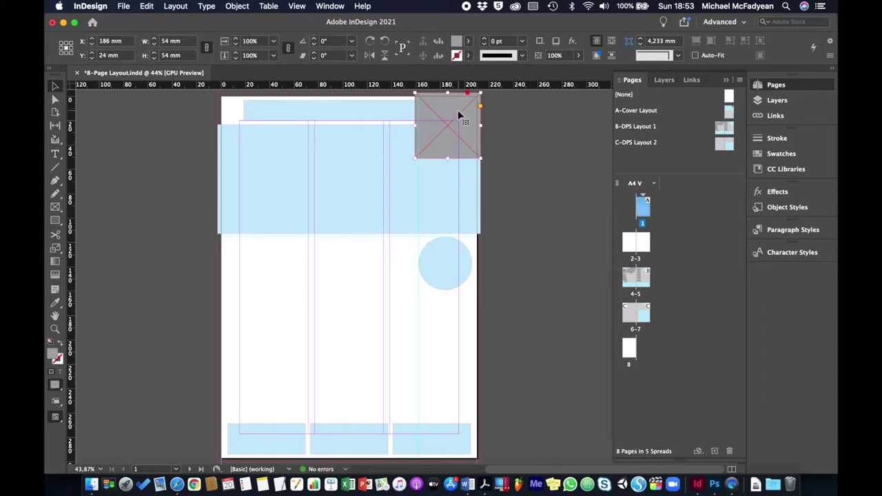
click(242, 7)
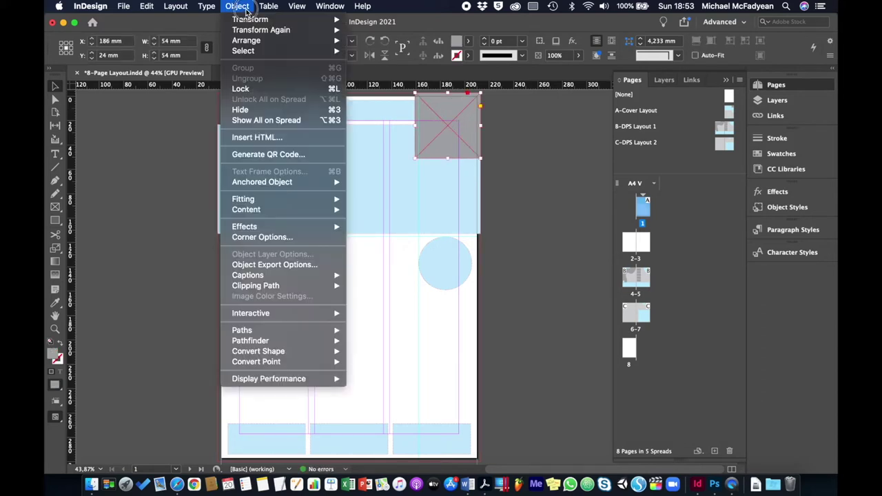
click(267, 122)
click(158, 216)
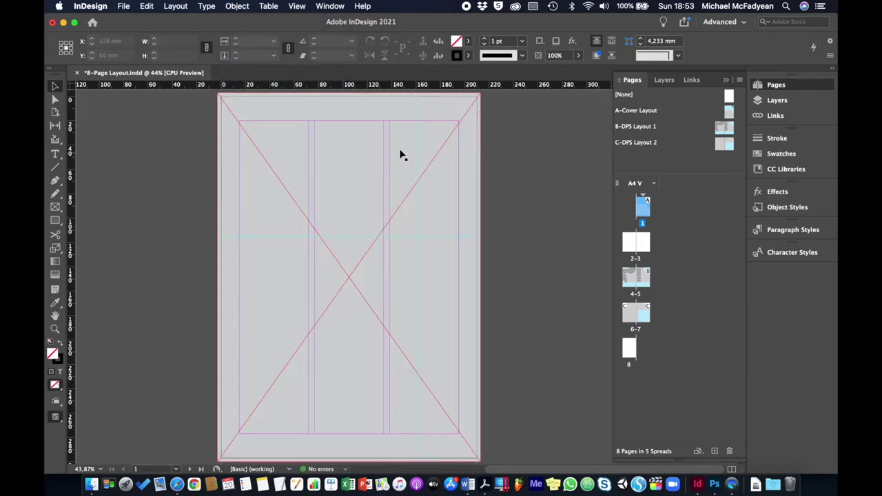
click(433, 129)
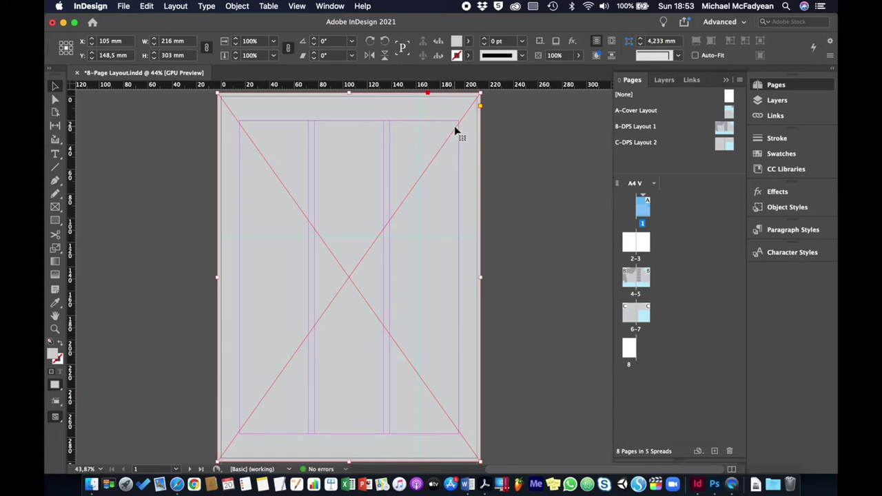
Step: Bring the small 54 × 54 mm top-right square frame to the front
click(456, 119)
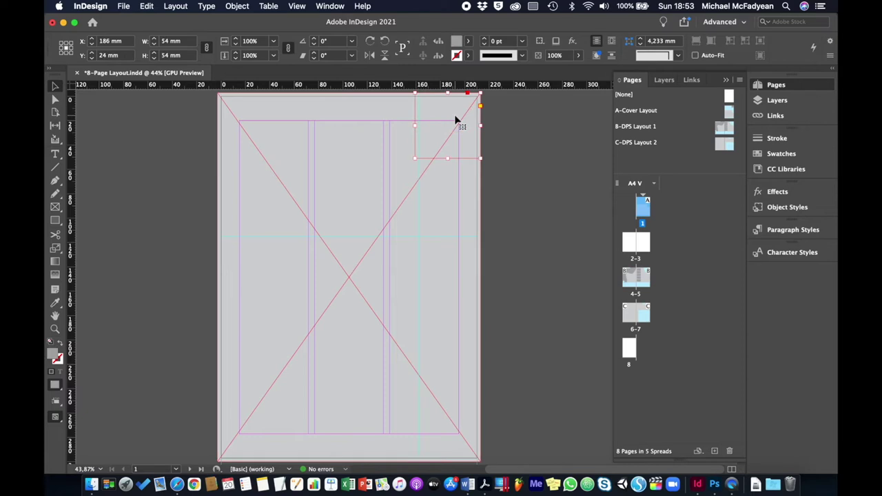
click(237, 5)
mouse_move(272, 43)
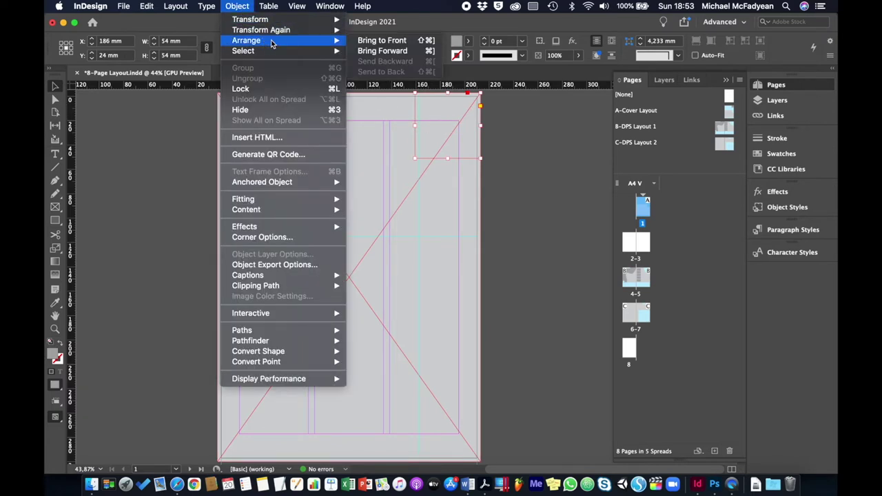
click(382, 40)
click(604, 171)
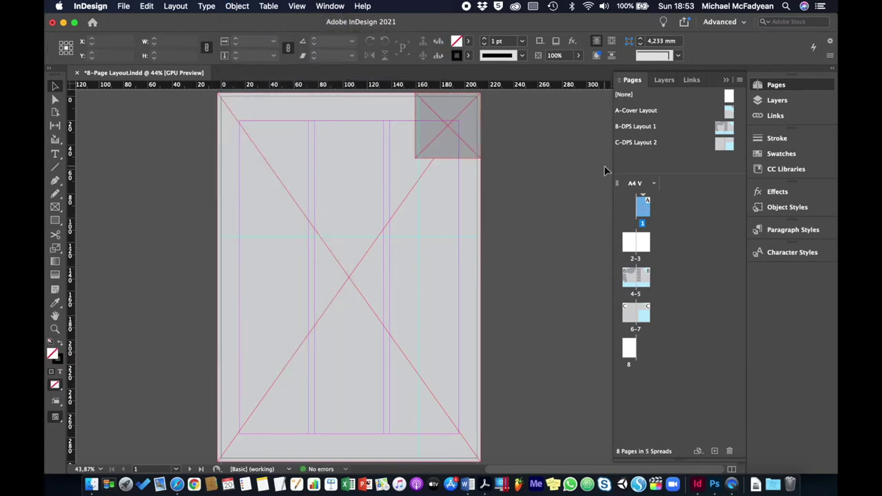
click(452, 131)
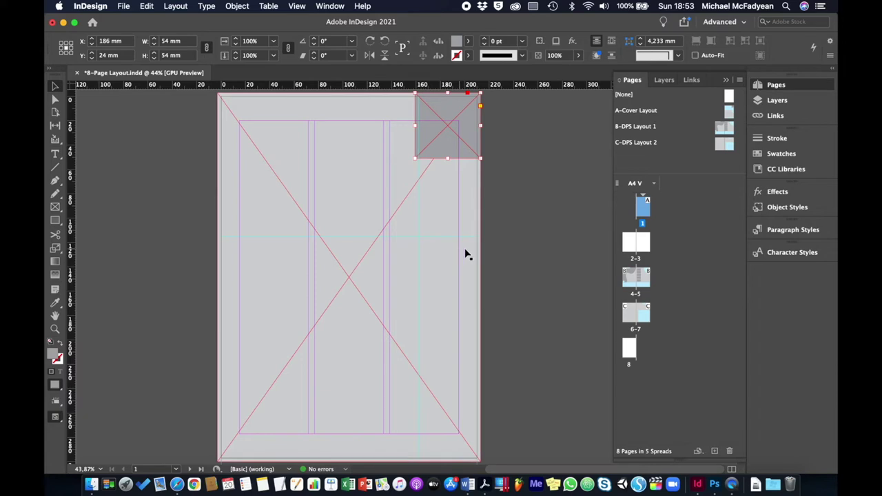
click(531, 251)
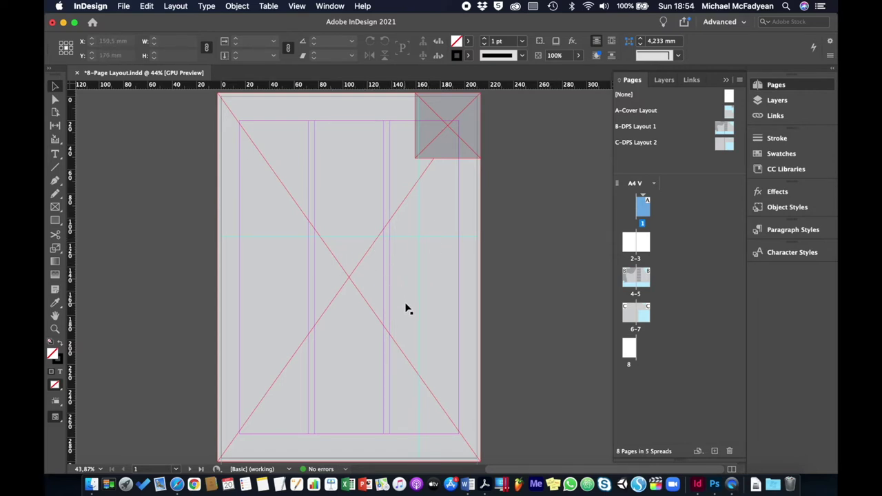
Step: Inspect the page-sized background frame on the A-Cover Layout master without changing it
double_click(640, 111)
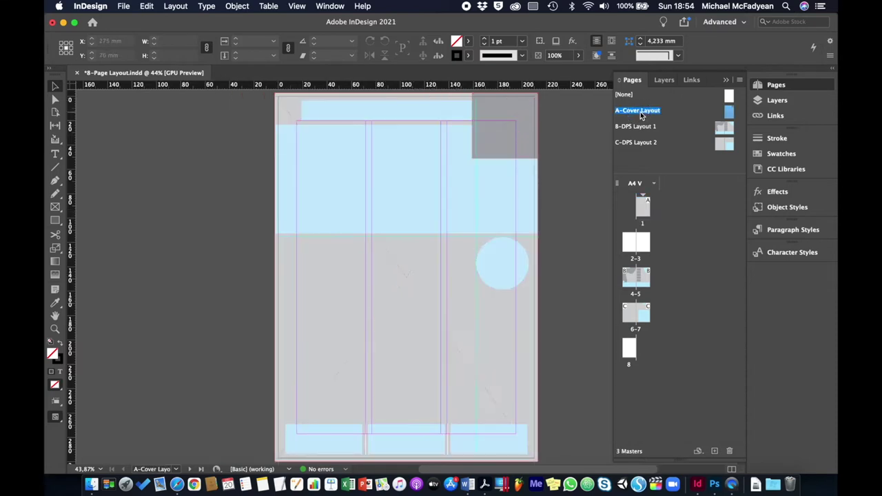
click(441, 327)
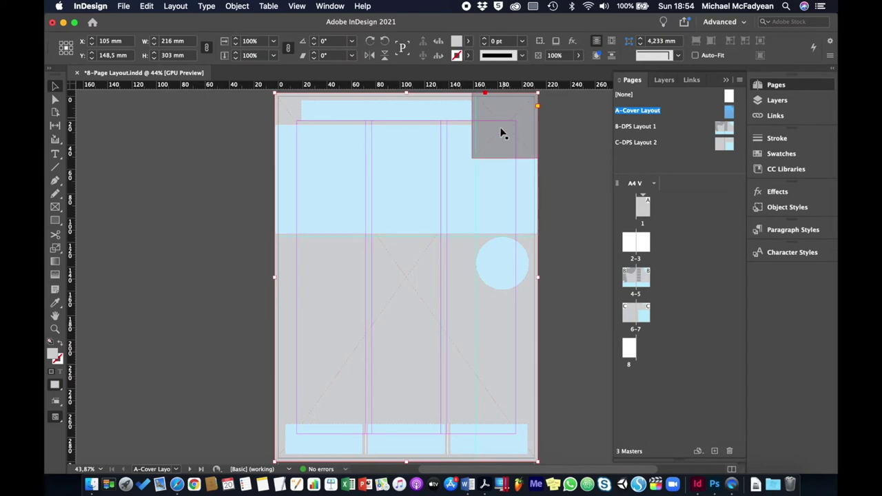
right_click(412, 303)
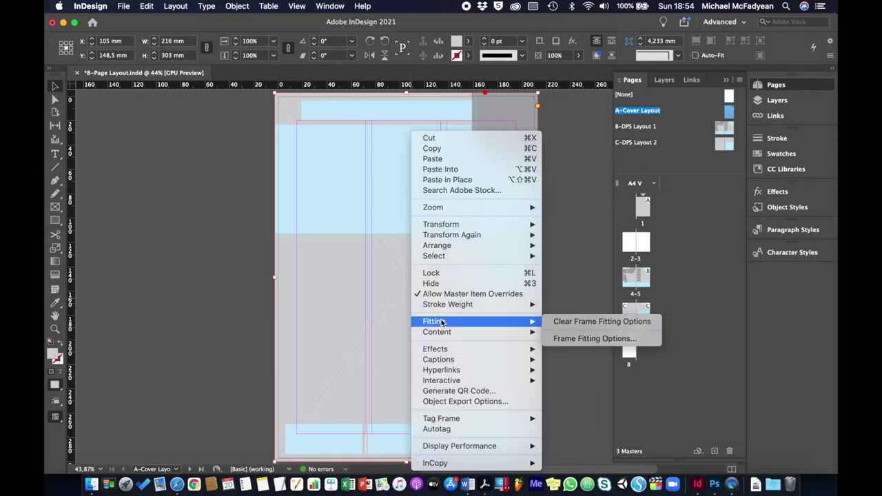
mouse_move(529, 319)
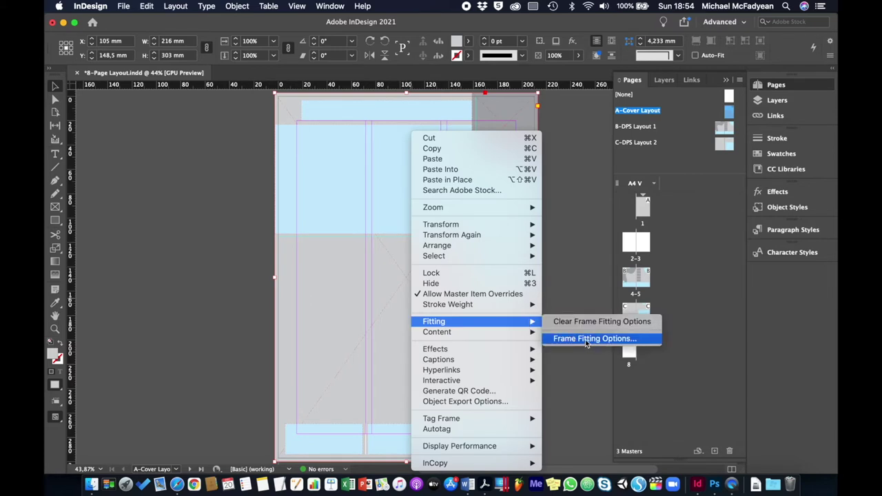
click(579, 281)
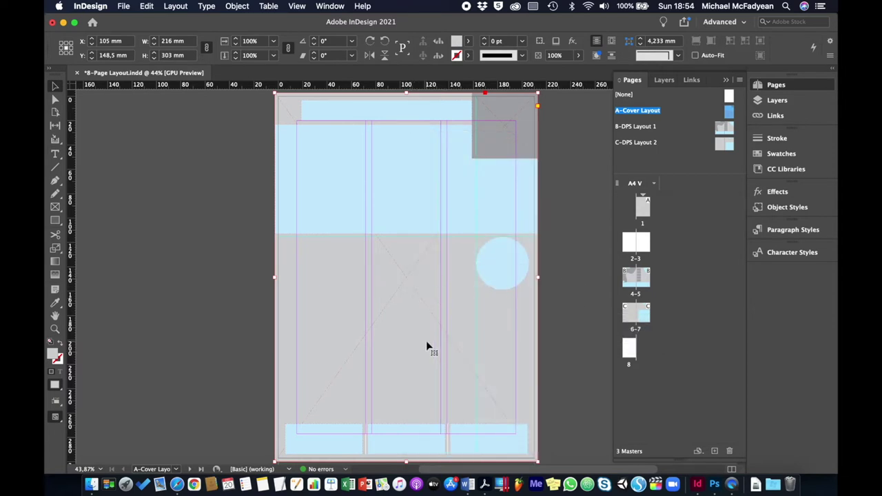
Step: Return to page 1 and select the full-page placeholder frame
double_click(644, 208)
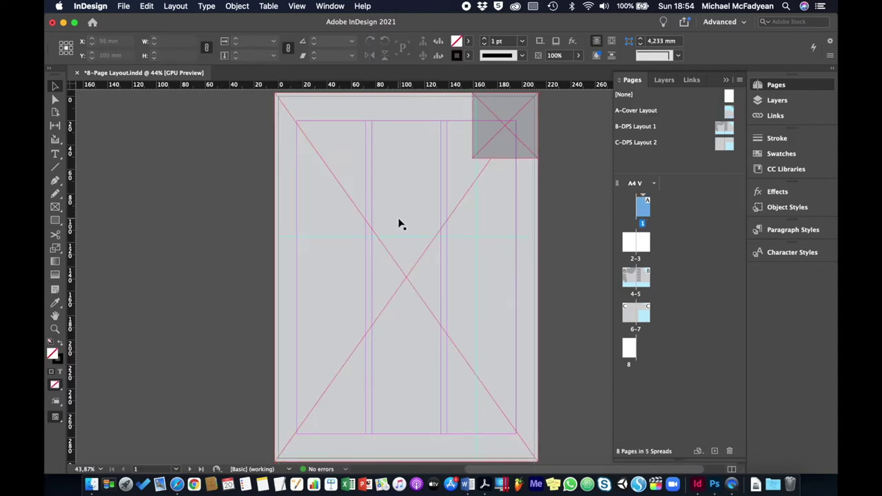
click(335, 181)
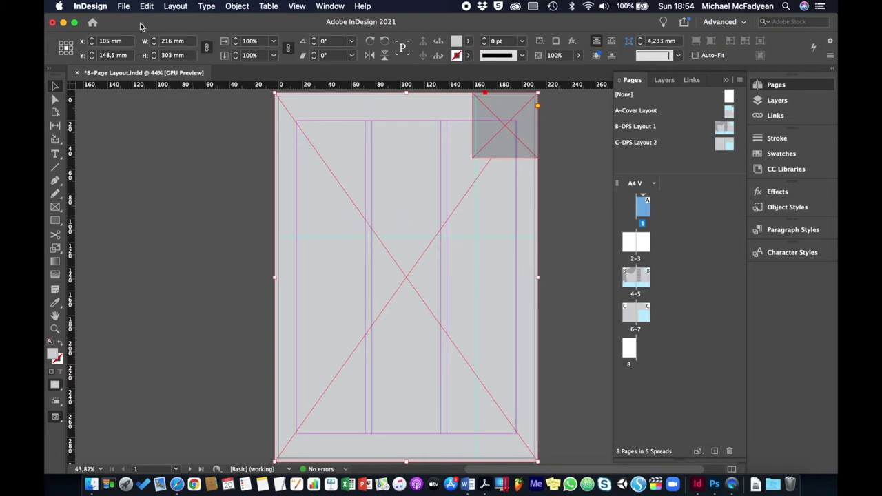
click(123, 6)
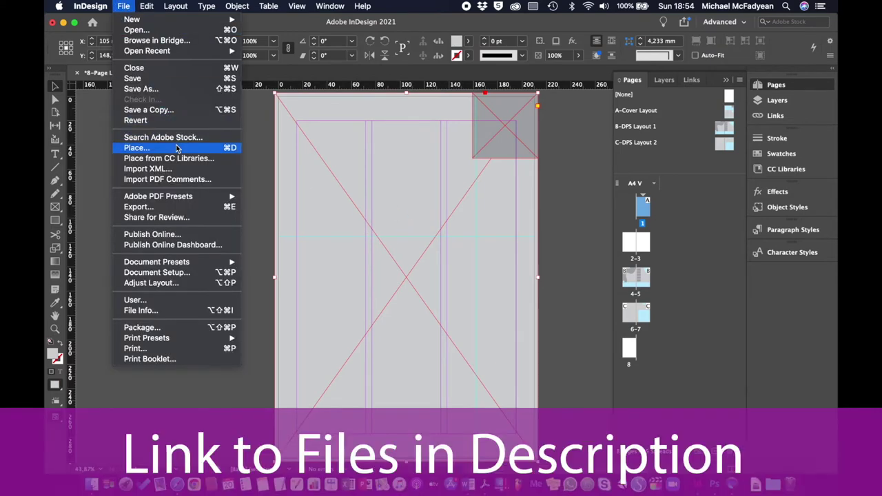
Step: Place DSC05279.jpg from Activity_2-2-1_Files > Photos into the full-page cover frame
click(176, 148)
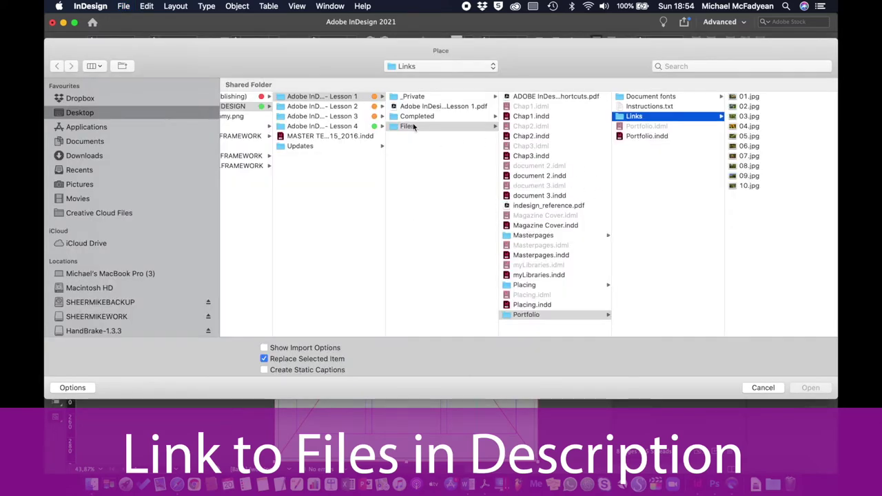
scroll(293, 136, left, 1)
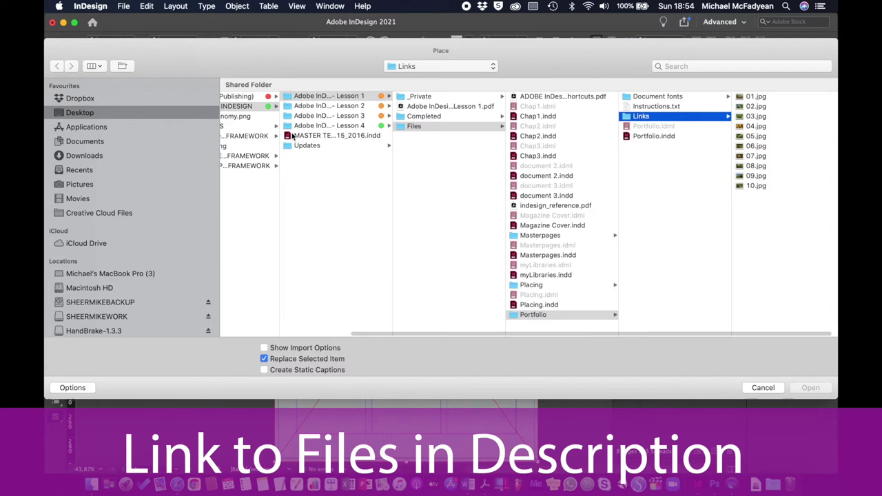
click(250, 156)
click(373, 137)
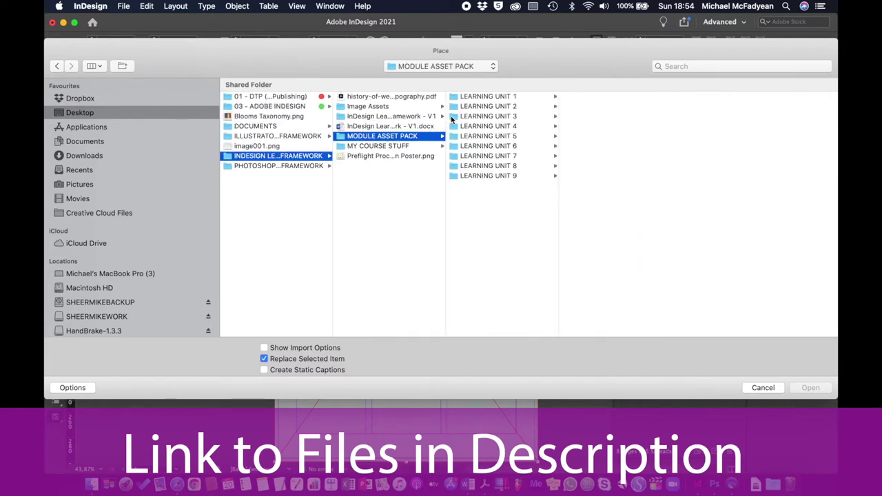
click(483, 106)
click(581, 109)
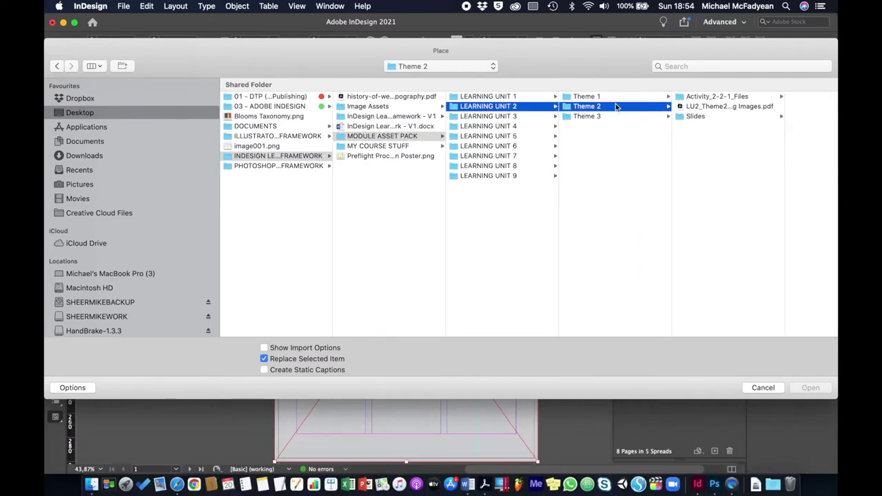
click(711, 100)
click(737, 116)
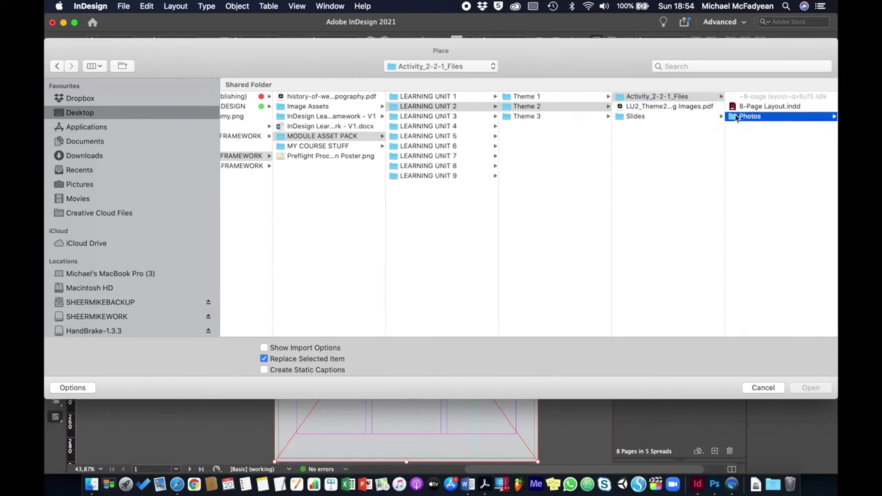
click(748, 100)
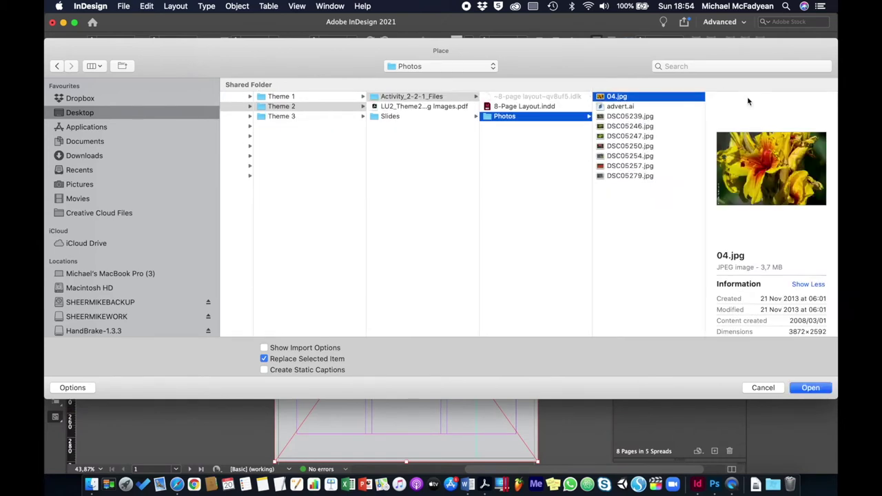
key(Down)
key(Down)
key(Down)
key(Down)
key(Down)
key(Down)
key(Down)
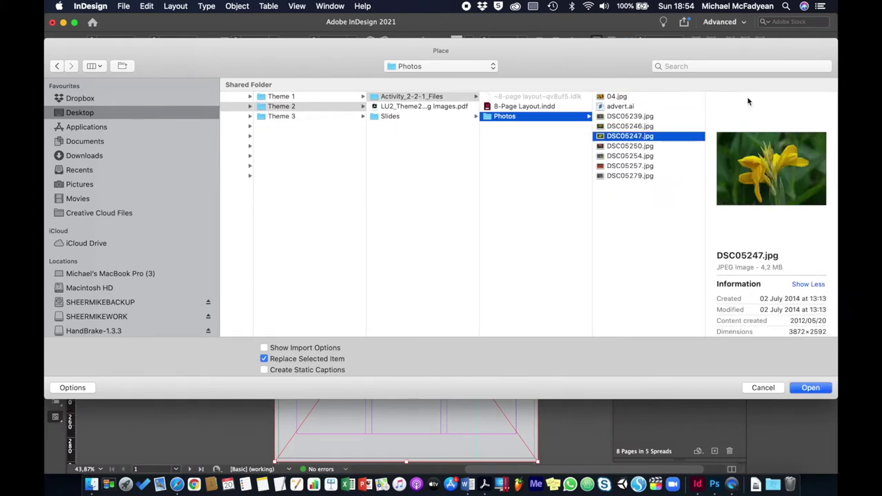
key(Down)
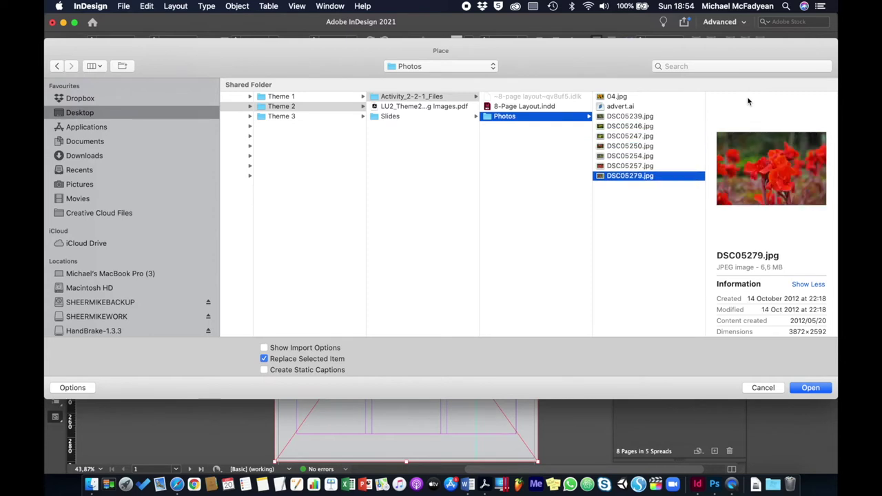
click(811, 388)
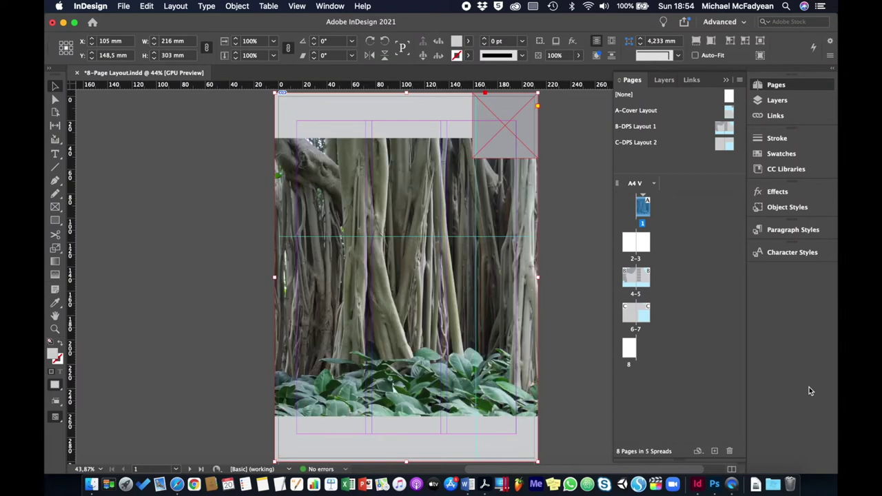
Step: Fill the cover frame proportionally with the forest photo and nudge the image right
right_click(433, 252)
mouse_move(469, 290)
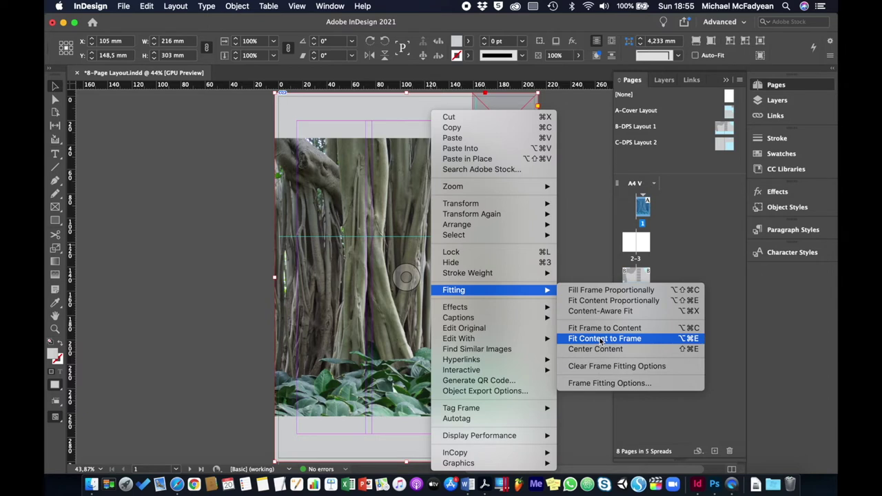
click(625, 291)
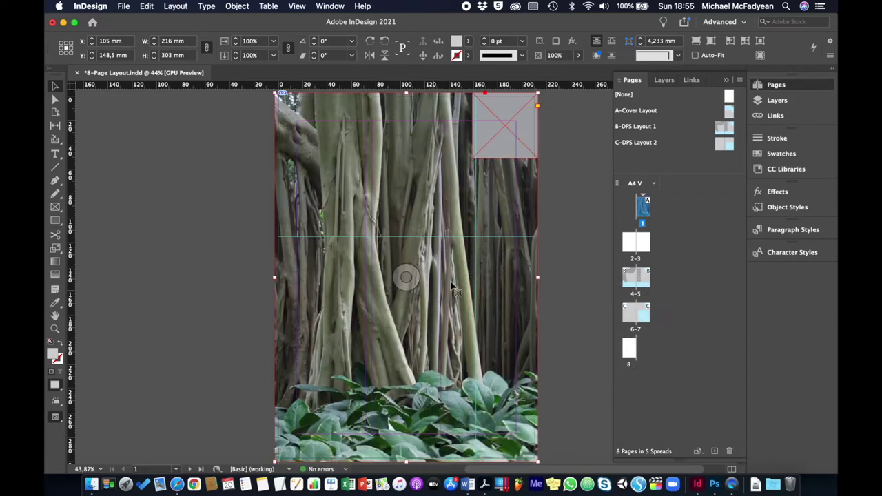
click(407, 276)
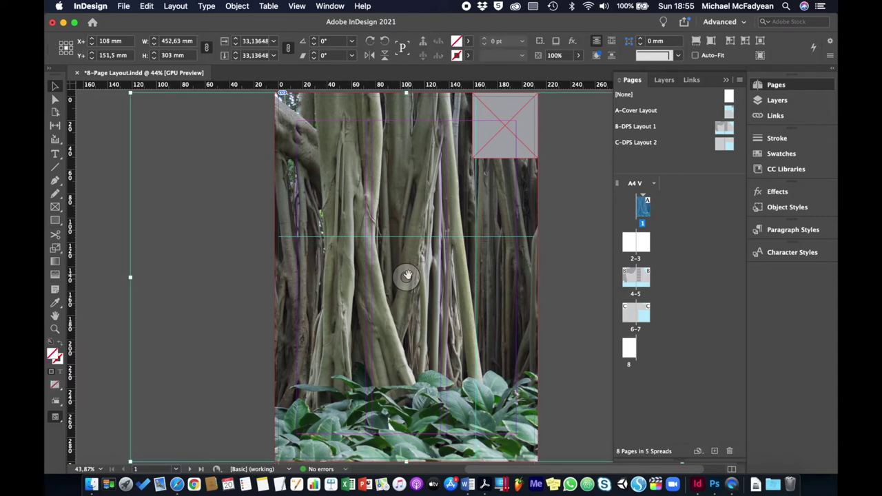
key(shift+Right)
key(shift+Right)
key(shift+Right)
key(shift+Right)
key(shift+Right)
key(shift+Right)
key(shift+Right)
key(shift+Right)
key(shift+Right)
key(shift+Right)
key(shift+Right)
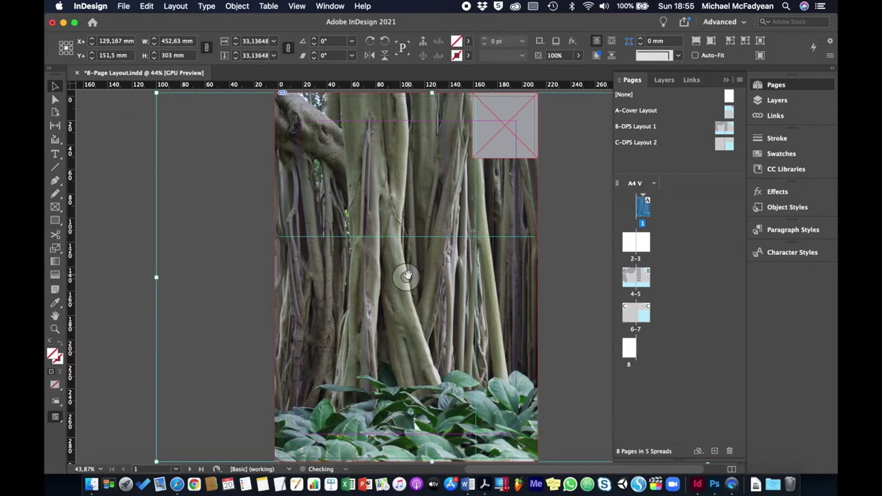
Step: Fine-tune the forest photo's horizontal position with shift-arrow nudges
key(shift+Right)
key(shift+Right)
key(shift+Right)
key(shift+Right)
key(shift+Right)
key(shift+Right)
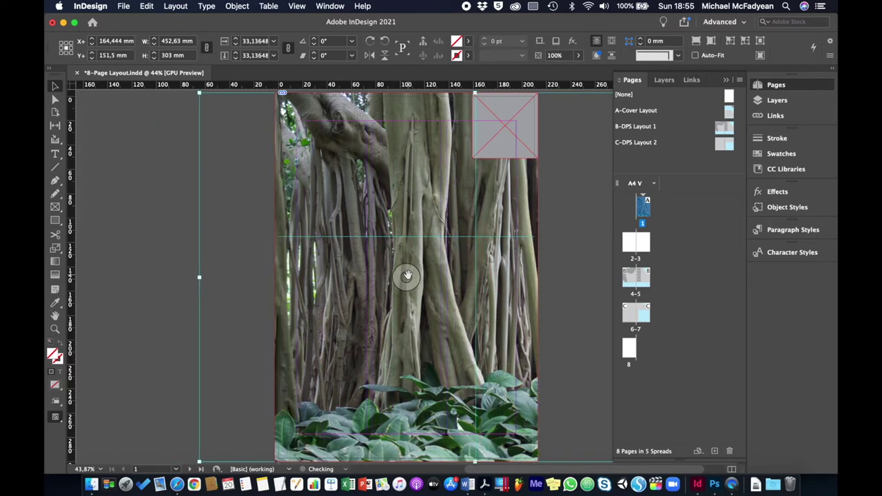
key(shift+Left)
click(163, 189)
Step: Place page 2 of advert.ai, the green badge, into the top-right frame
click(478, 140)
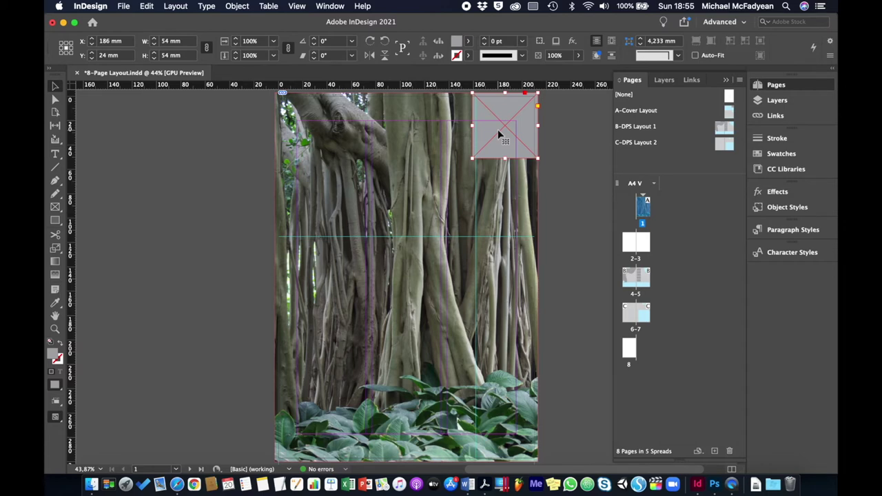
key(super+d)
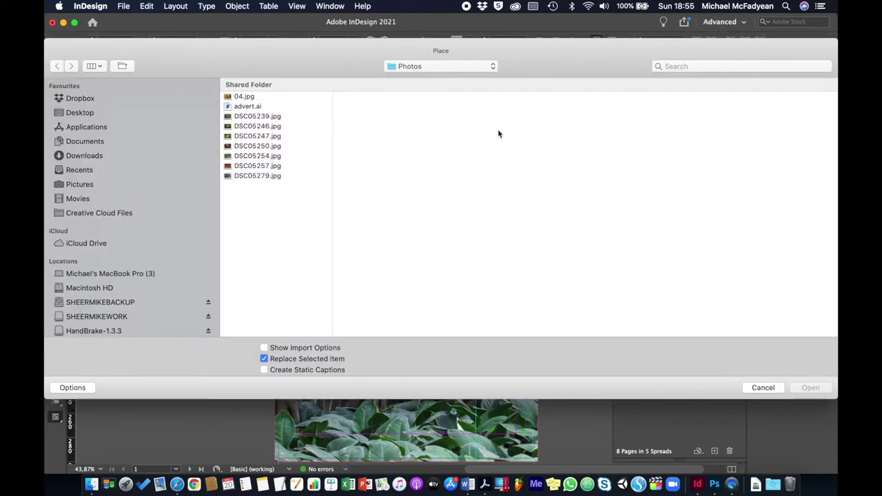
click(248, 107)
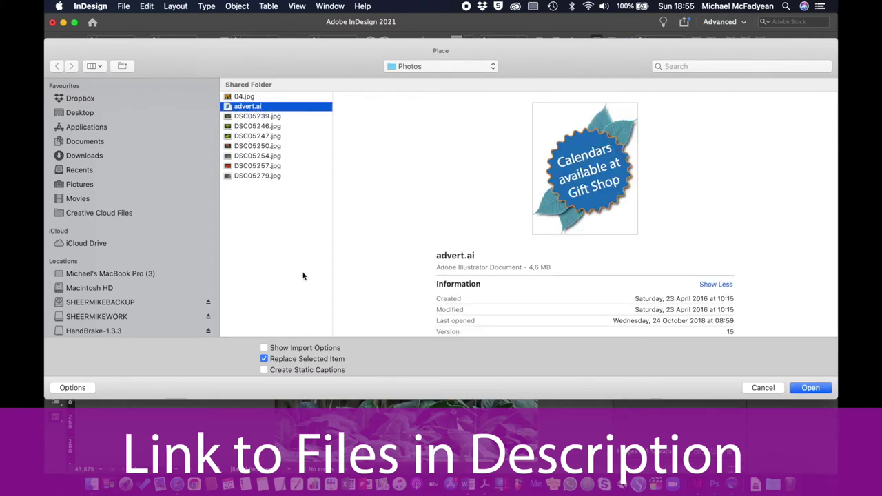
click(265, 348)
click(810, 387)
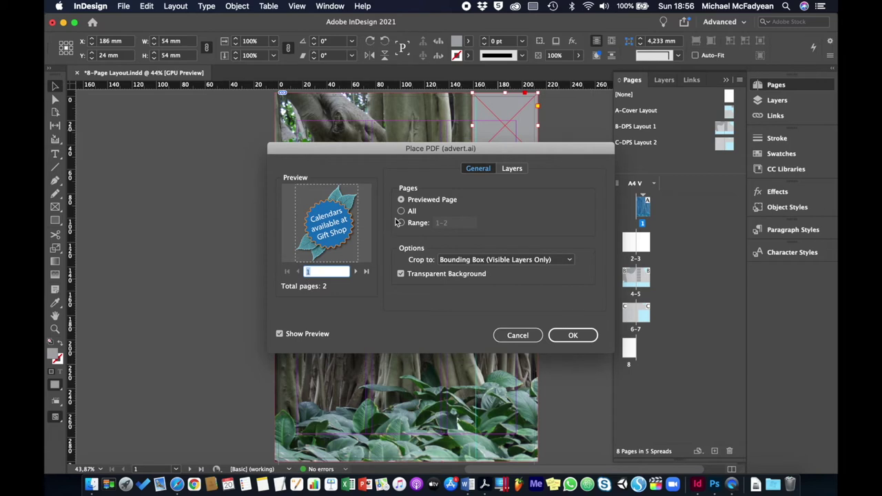
click(356, 273)
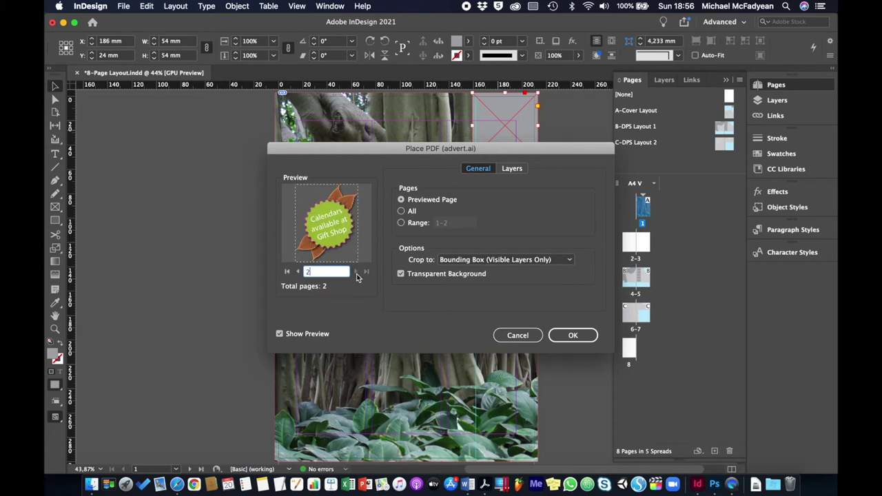
click(299, 273)
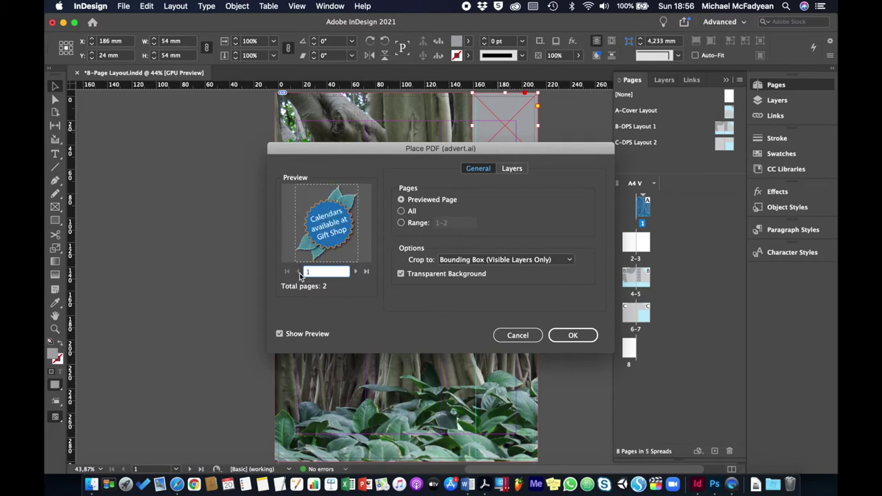
click(356, 272)
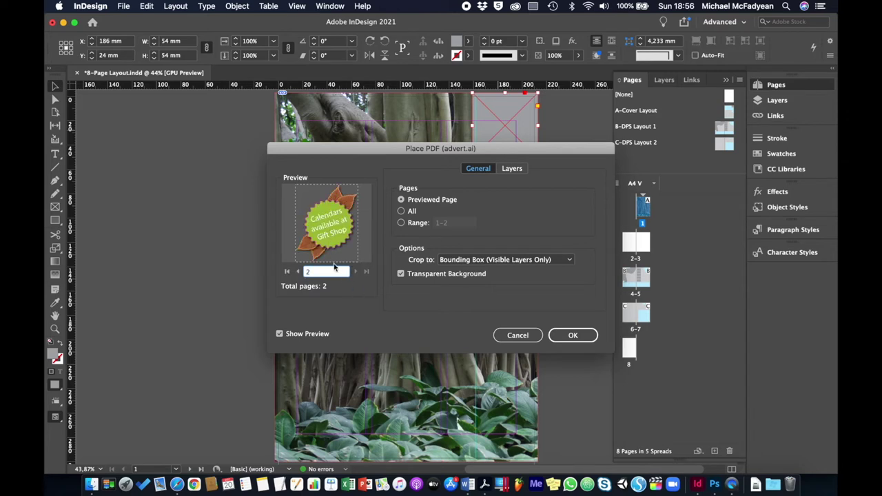
click(571, 335)
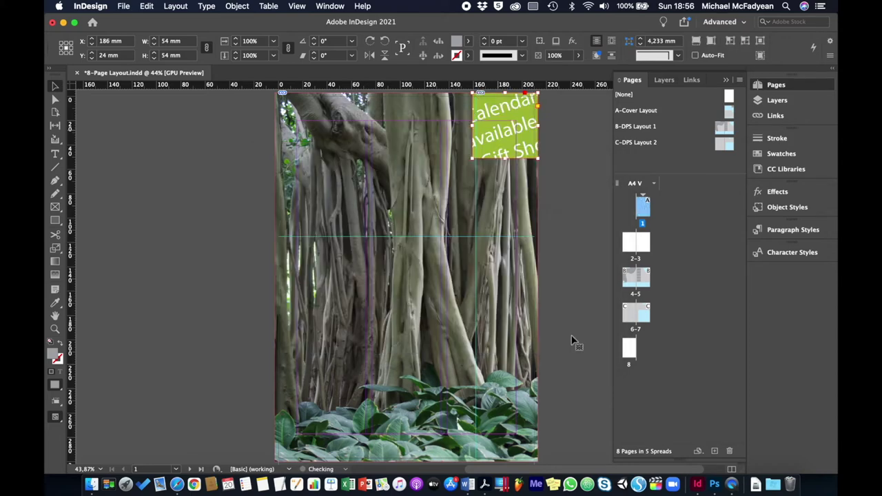
Step: Fit the green badge proportionally inside its top-right frame
right_click(522, 139)
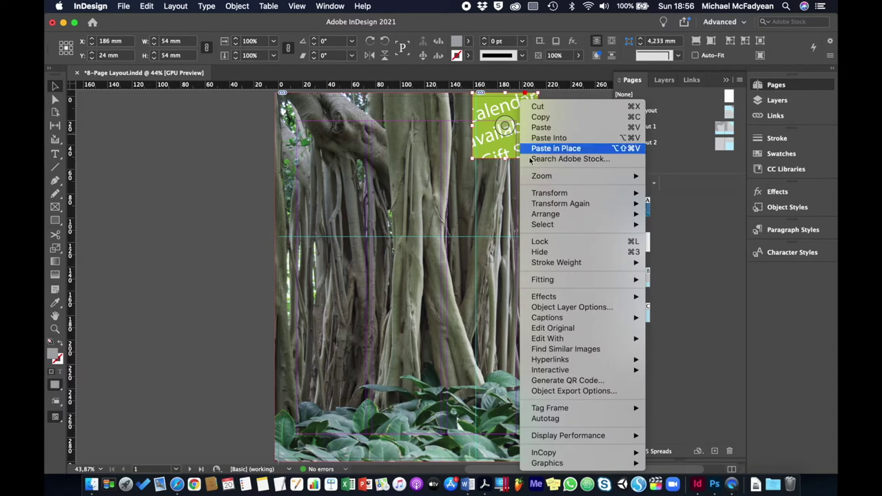
mouse_move(587, 282)
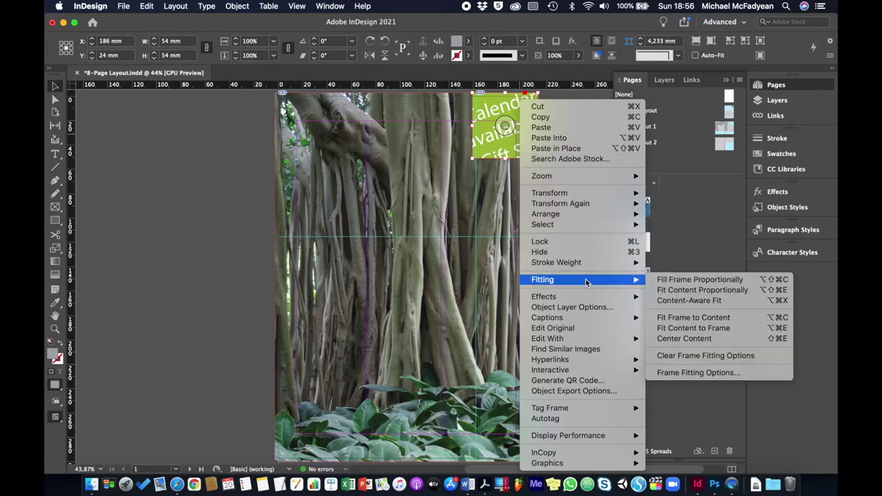
click(679, 290)
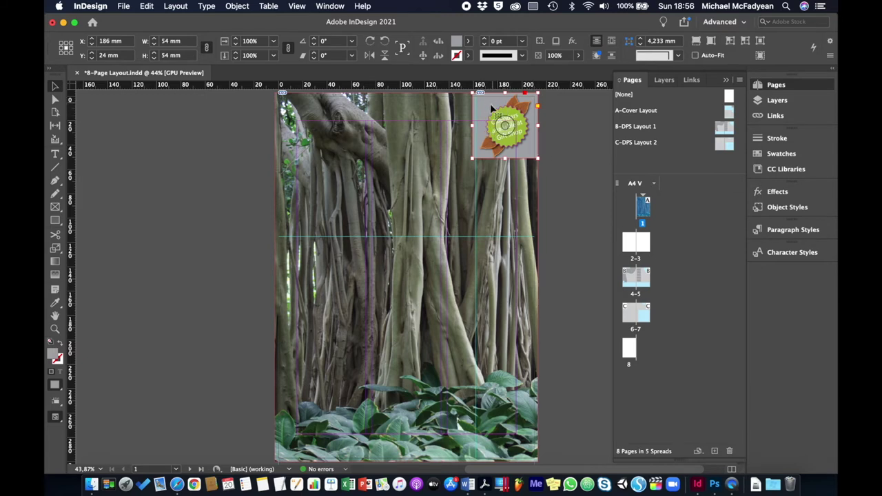
Step: Set the badge frame's fill to [None] so the forest shows behind it
click(468, 41)
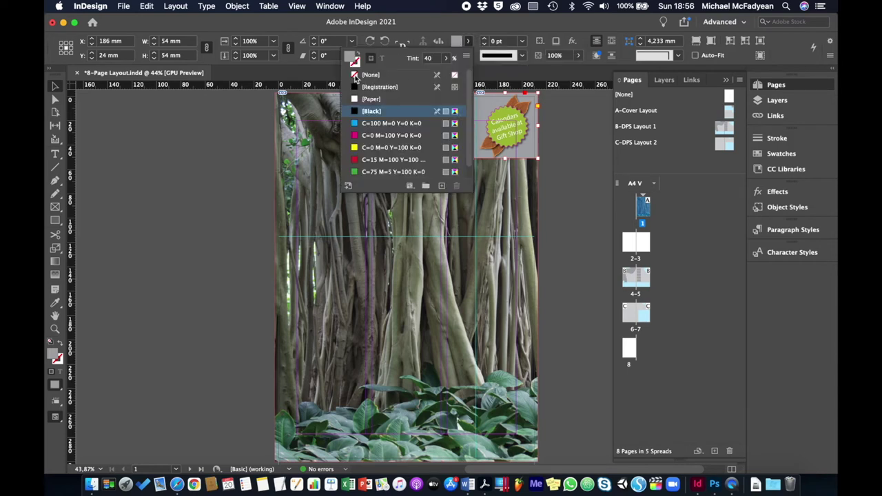
click(355, 75)
click(579, 144)
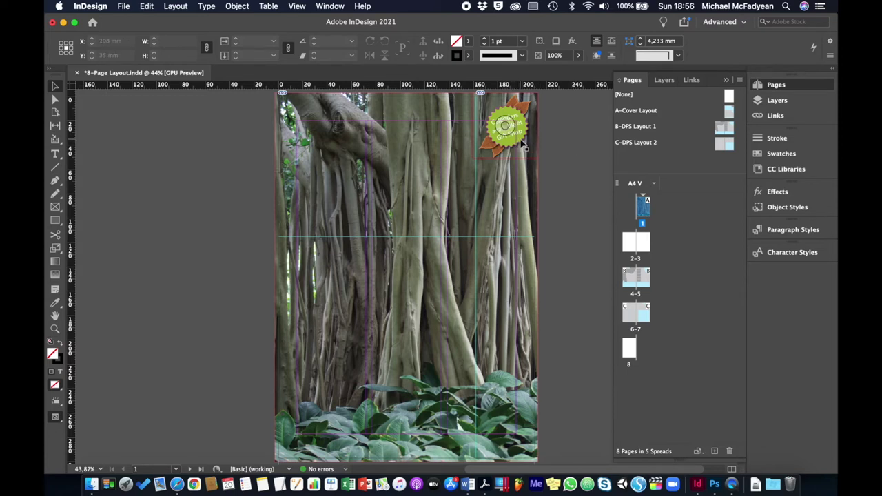
click(530, 142)
click(579, 144)
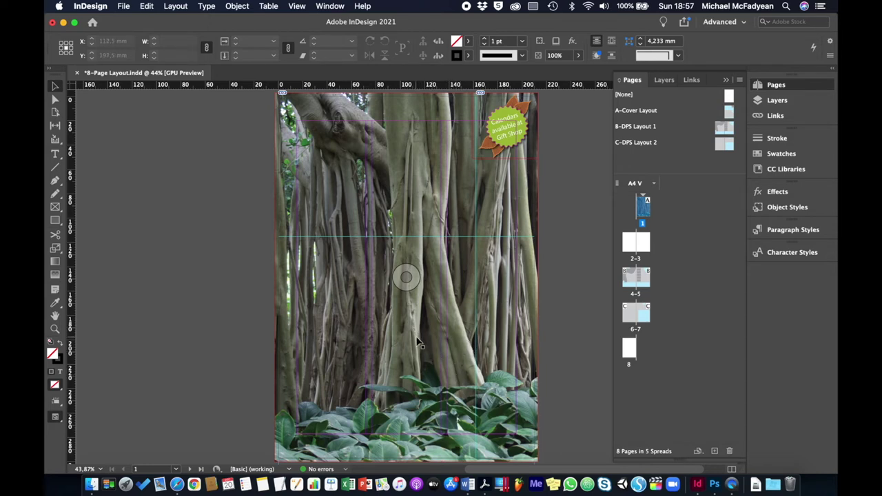
Step: From the Links panel, edit DSC05279.jpg with Adobe Photoshop 2021
click(446, 316)
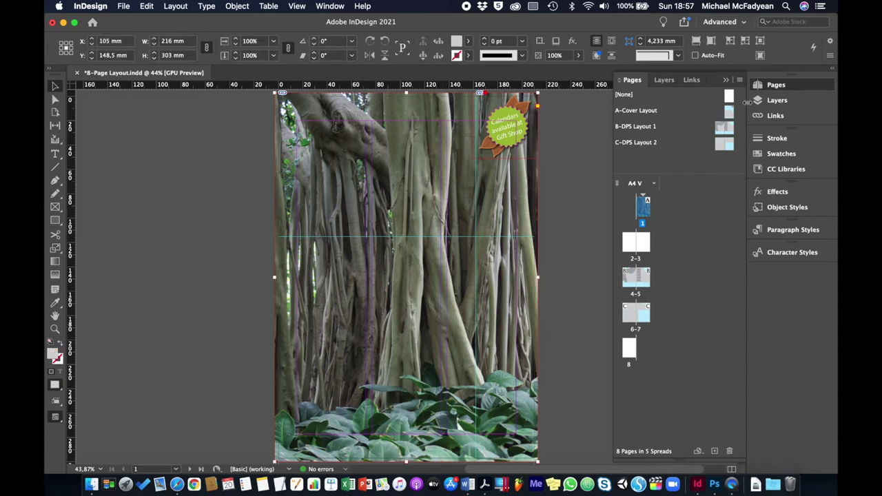
click(740, 82)
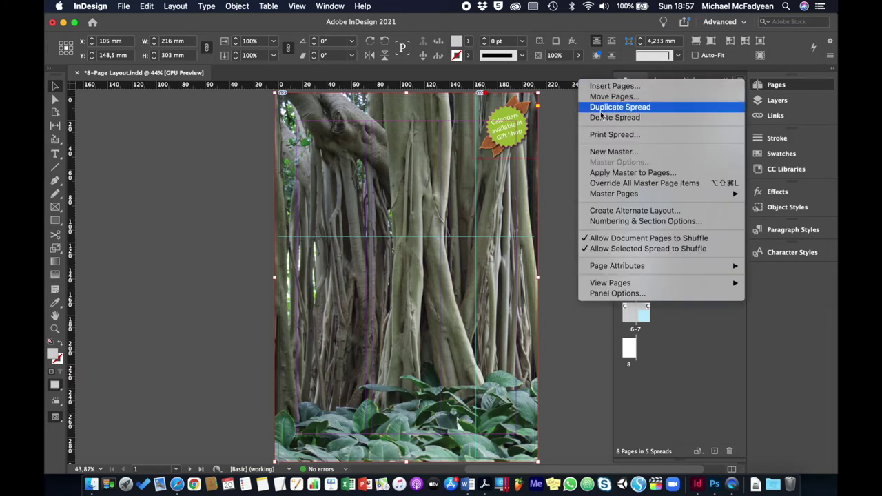
click(565, 136)
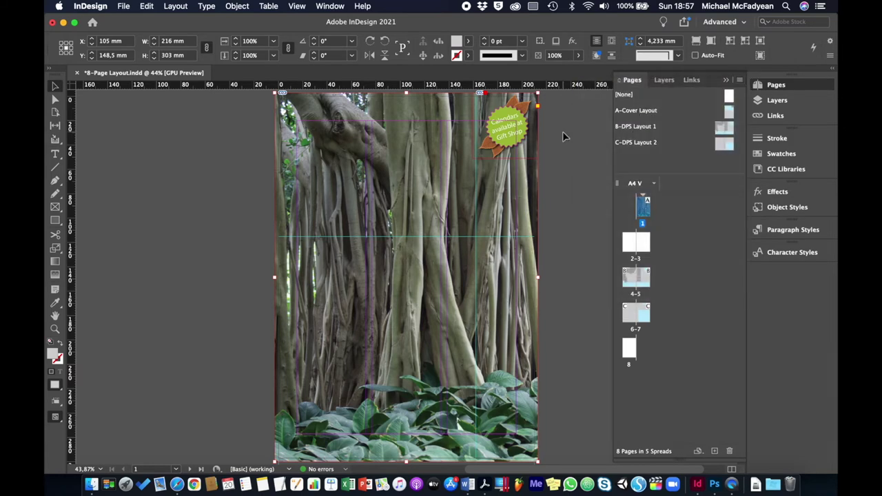
click(693, 80)
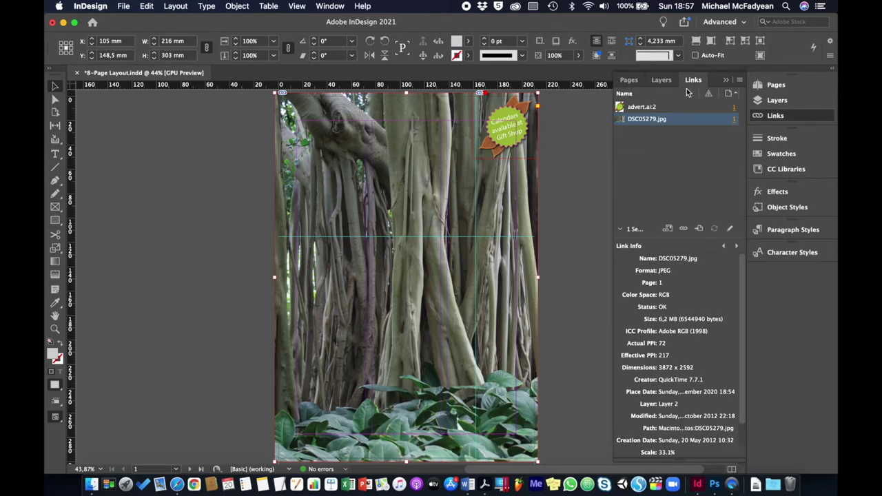
click(740, 81)
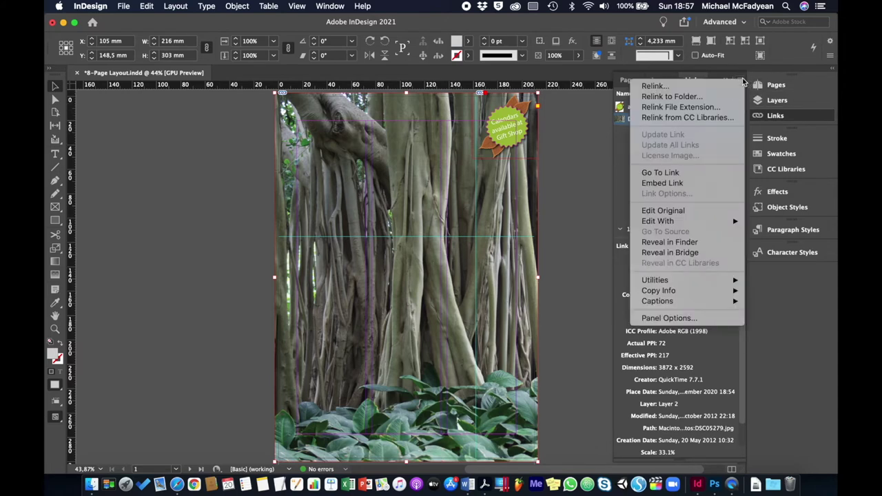
mouse_move(672, 222)
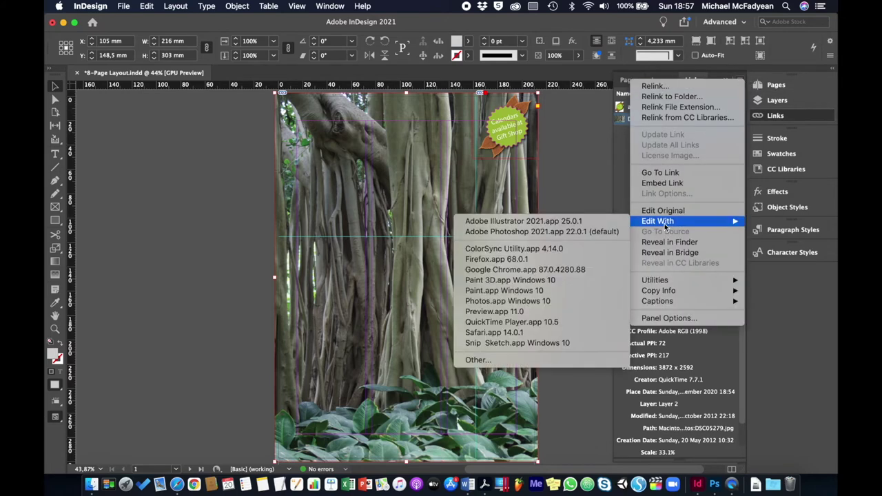
click(560, 232)
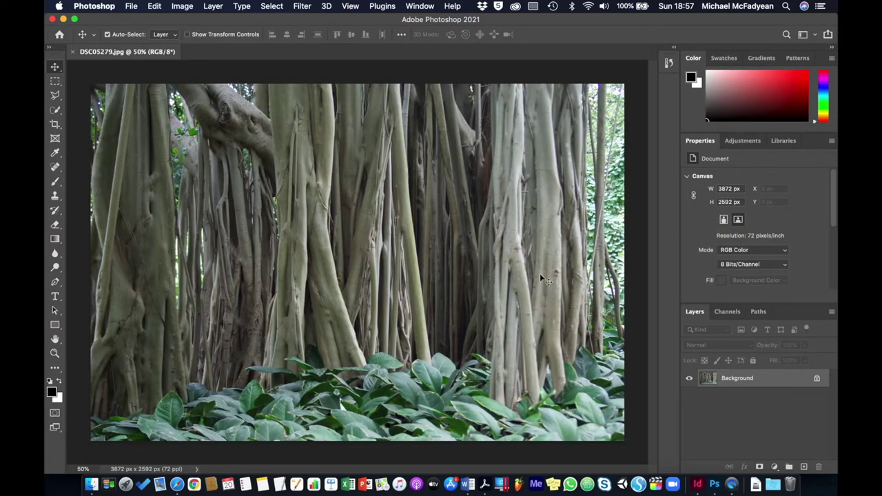
Step: Apply Camera Raw: Temperature +16, Exposure +0.30, Contrast +57, Shadows -42, Blacks -33, Clarity +43, Vibrance +37
click(303, 6)
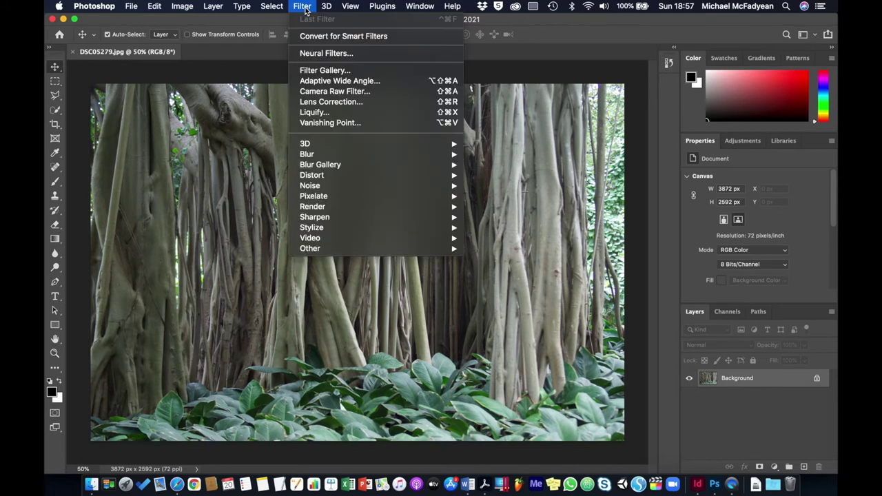
click(333, 91)
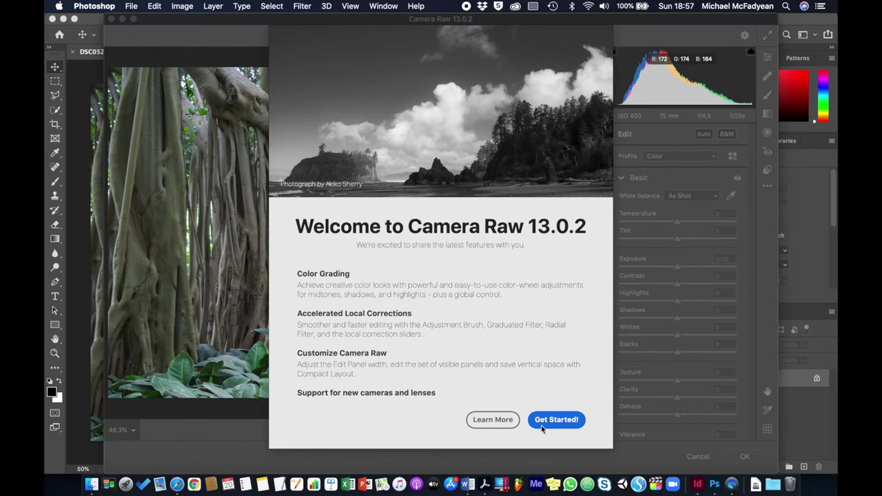
click(564, 421)
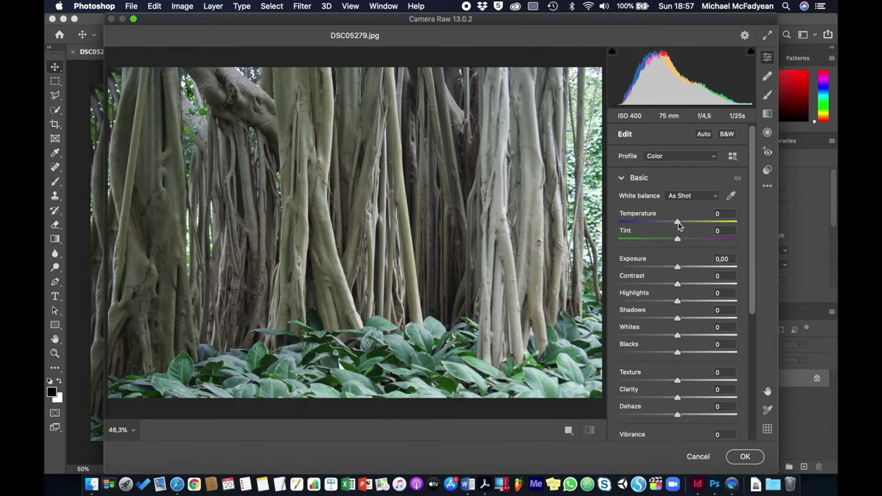
drag(678, 224, 687, 223)
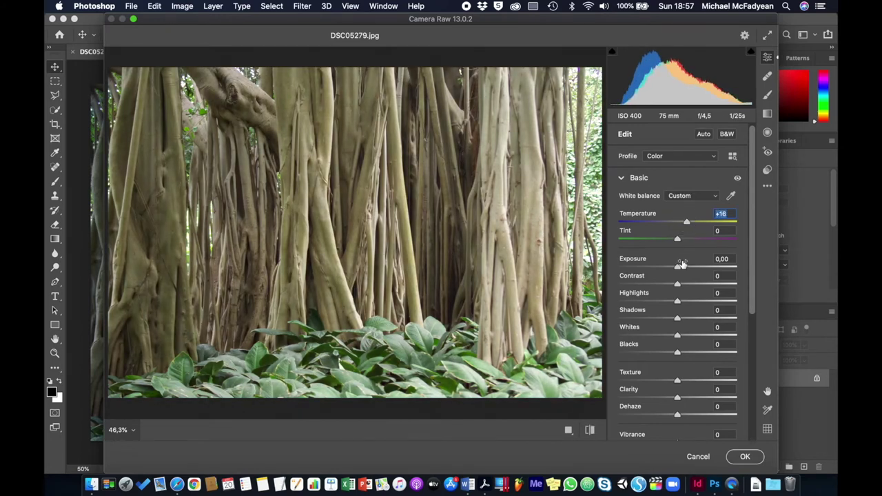
drag(678, 269, 710, 286)
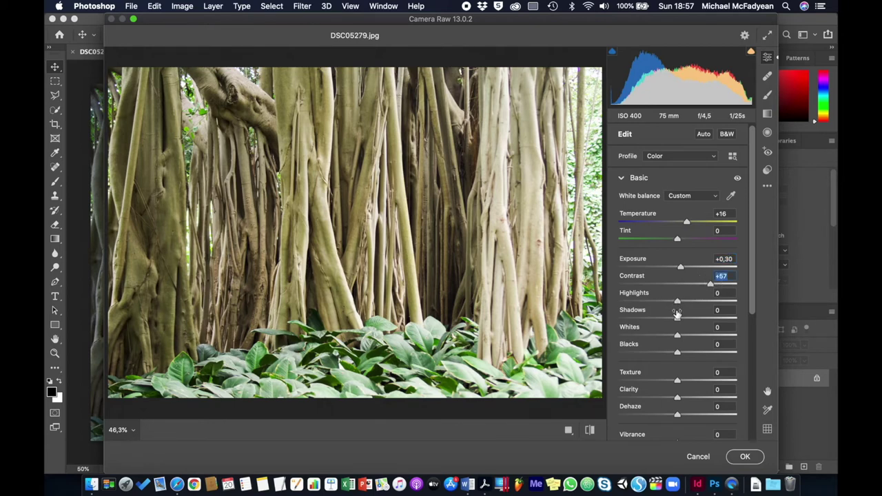
drag(677, 319, 655, 318)
drag(677, 354, 658, 354)
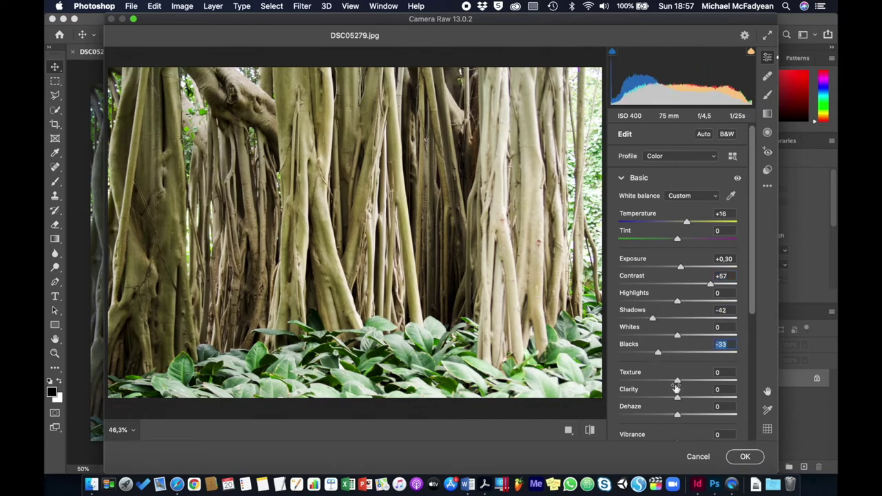
drag(678, 397, 702, 399)
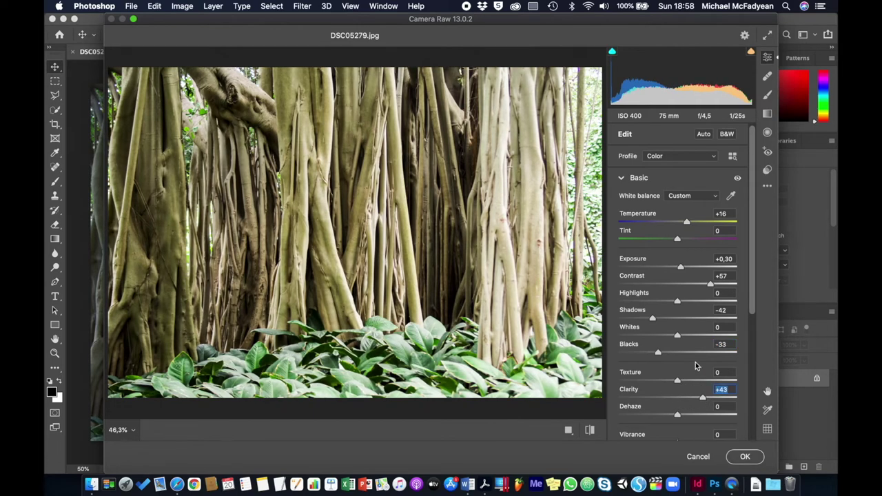
scroll(696, 366, down, 5)
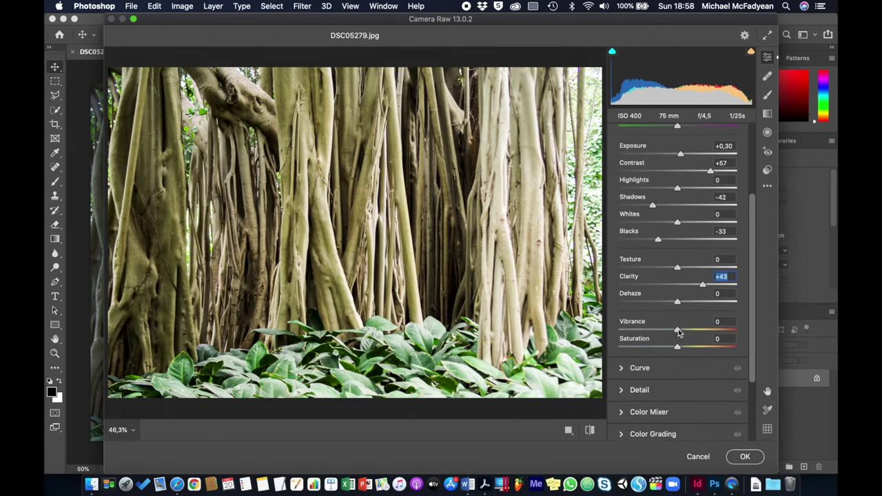
drag(678, 331, 700, 332)
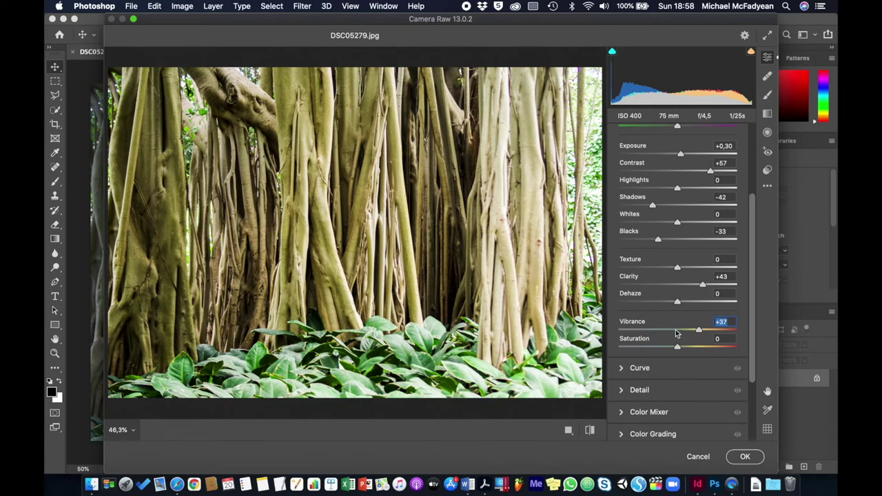
click(745, 458)
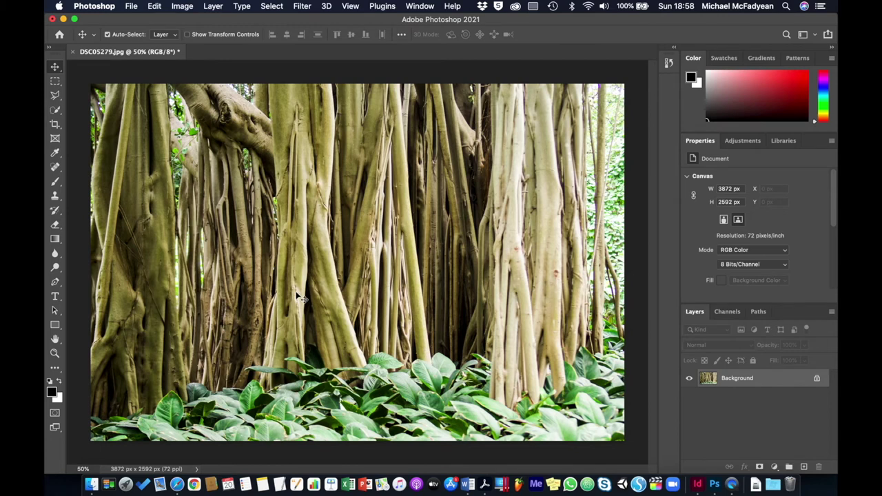
Step: Save the edited forest photo as a maximum-quality (12) JPEG and switch back to InDesign
click(132, 6)
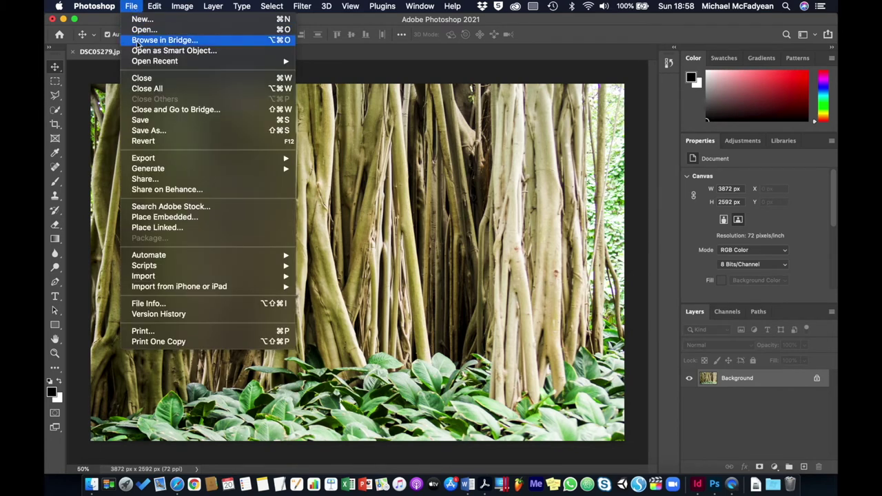
click(154, 121)
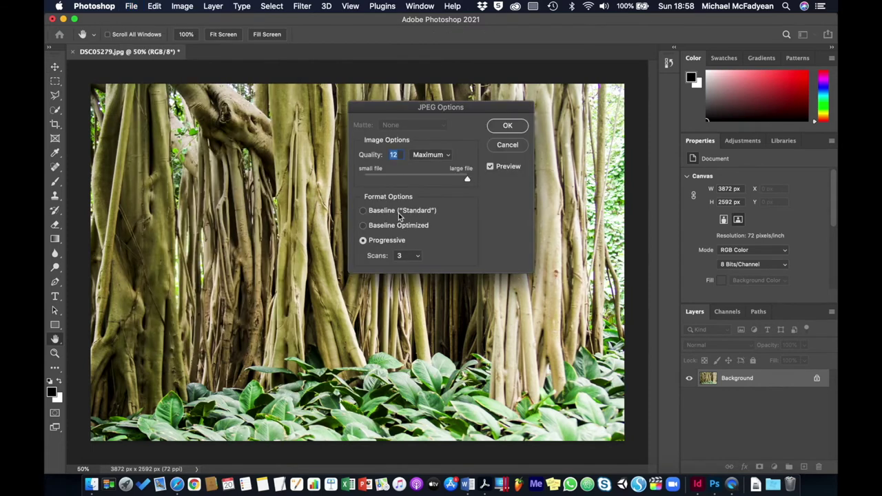
click(507, 127)
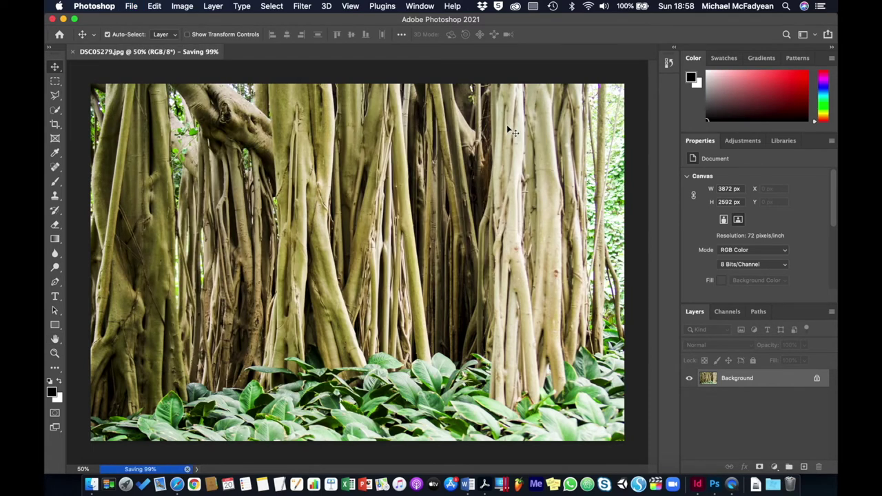
key(super+Tab)
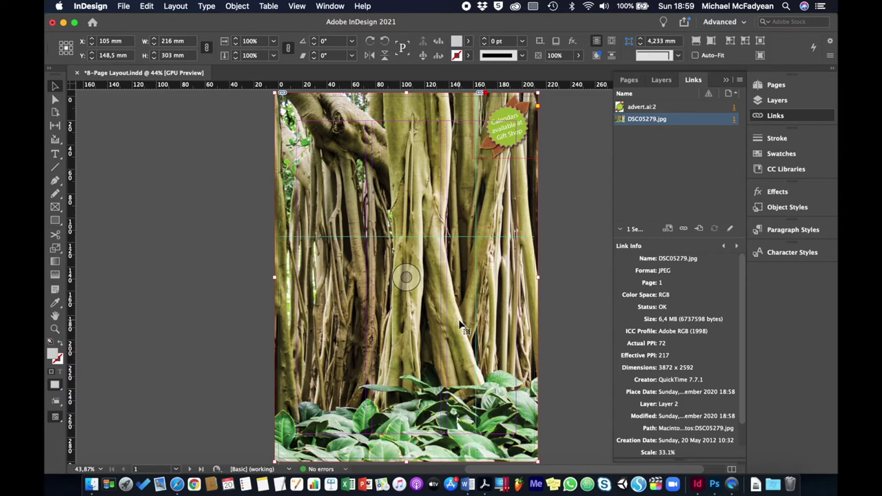
Step: Select the cover's advert badge and edit advert.ai with Adobe Illustrator 2021 via the Links panel
click(506, 141)
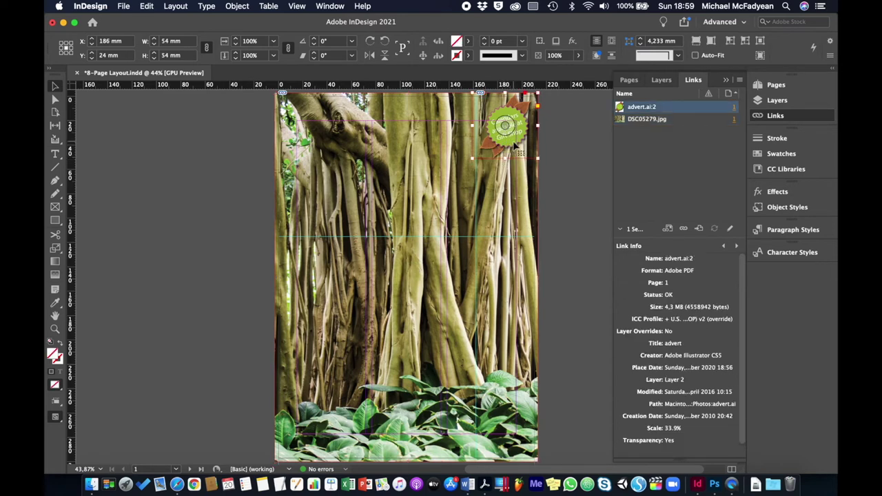
click(740, 81)
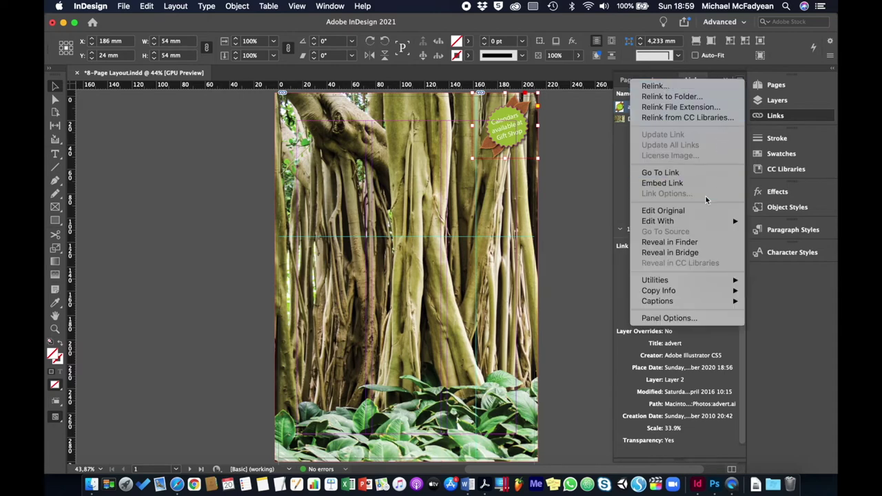
mouse_move(696, 221)
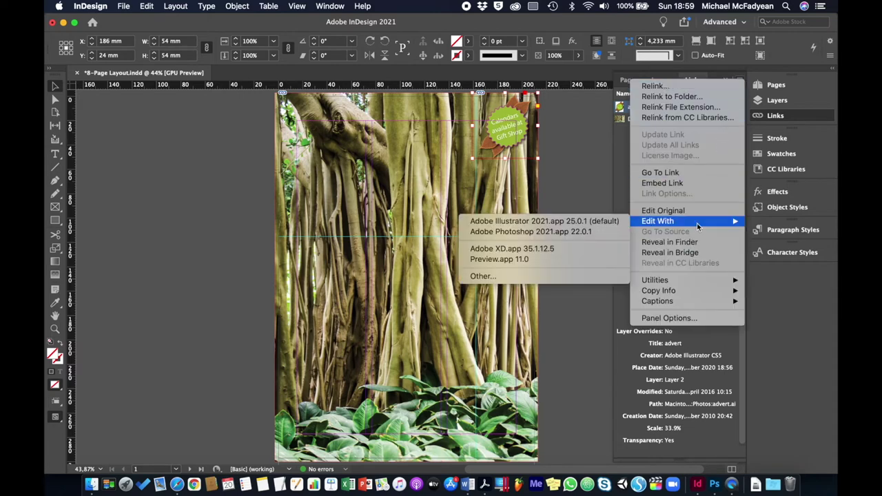
click(549, 220)
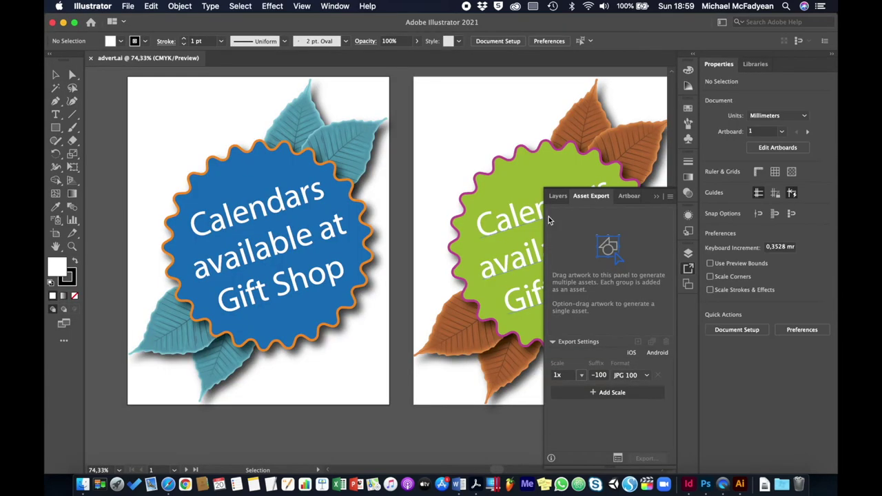
Step: Select the green badge artwork and apply the Brights colour group in Recolor Artwork
click(657, 197)
scroll(438, 241, right, 5)
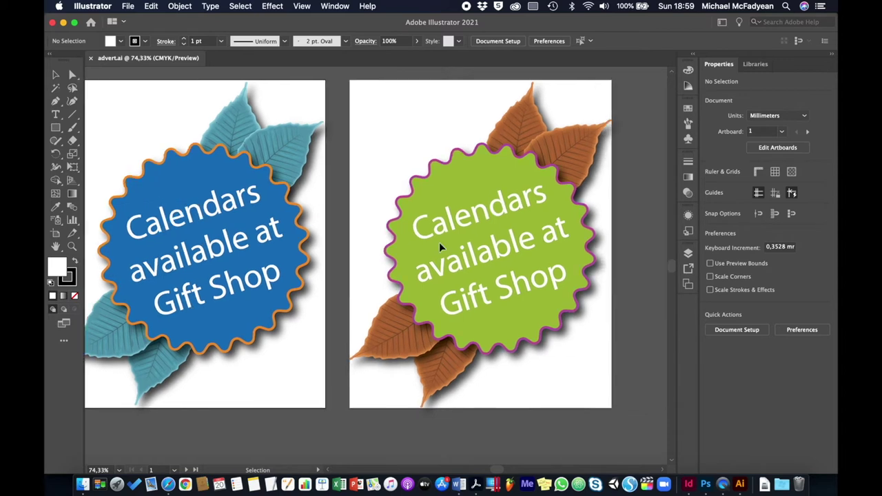
drag(312, 77, 613, 387)
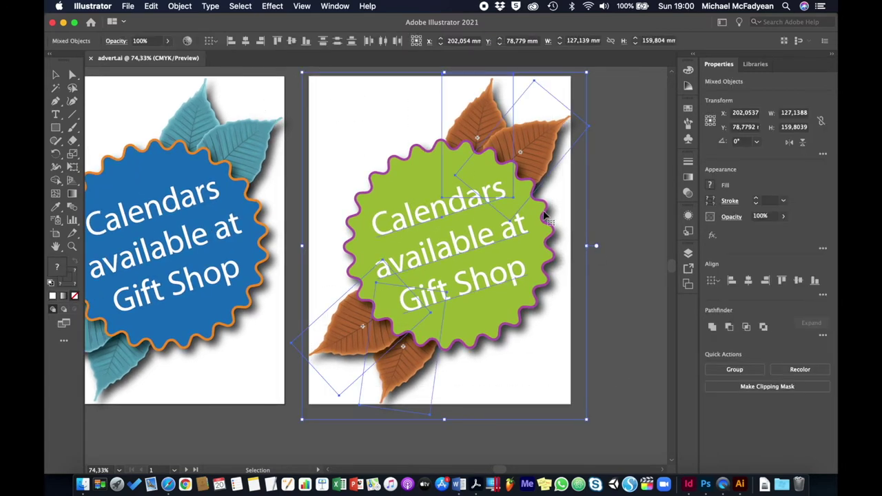
click(187, 41)
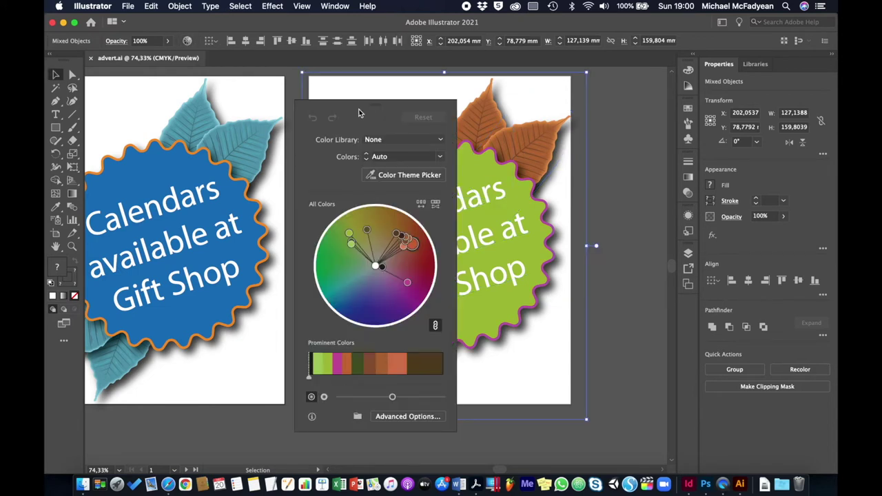
drag(359, 110, 151, 96)
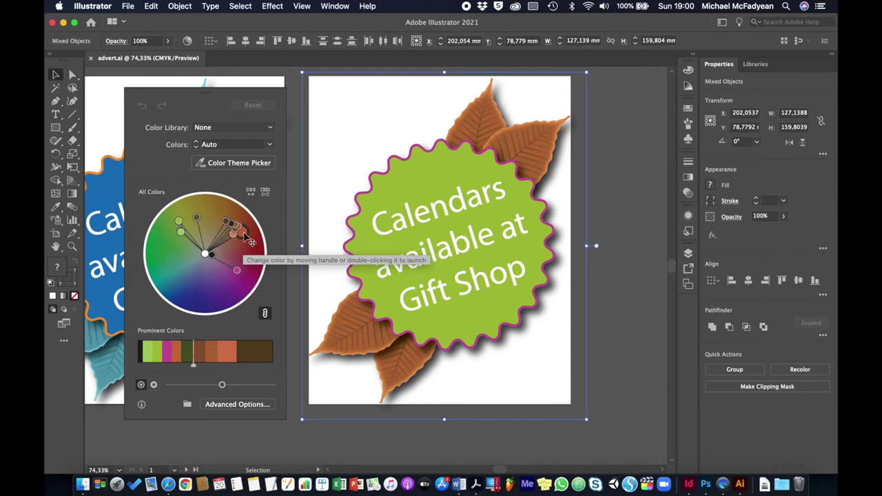
click(269, 128)
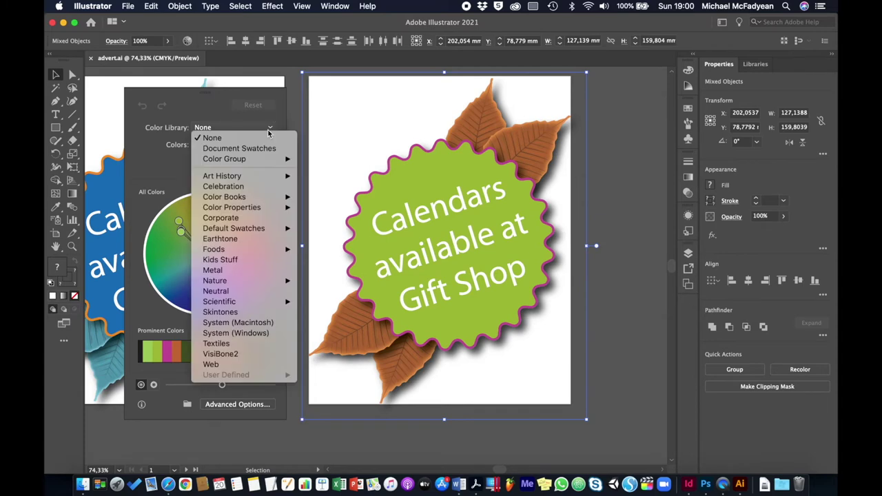
click(208, 114)
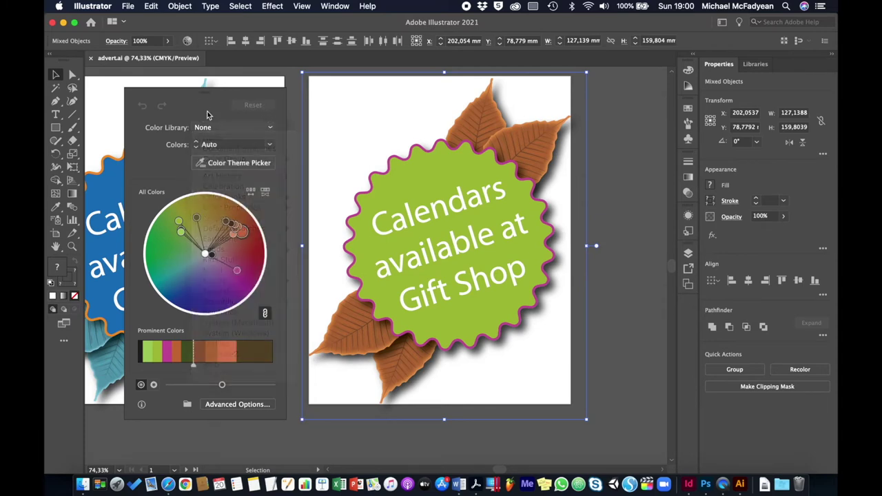
click(224, 409)
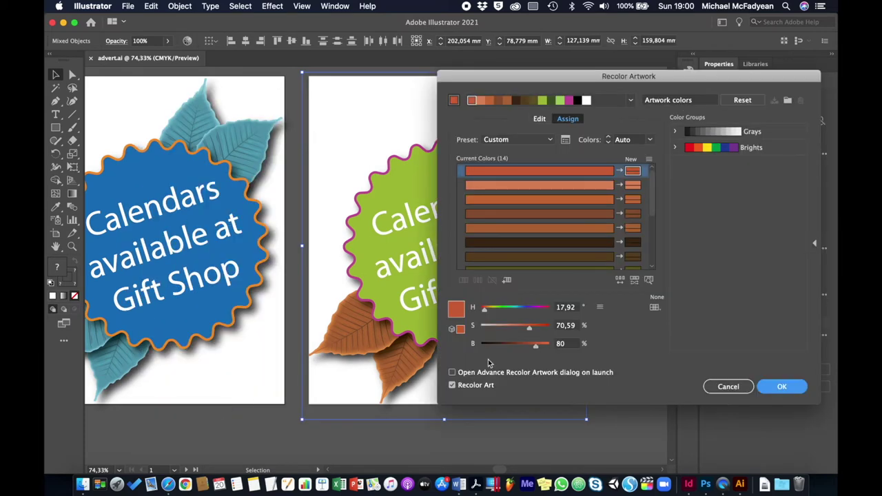
click(769, 150)
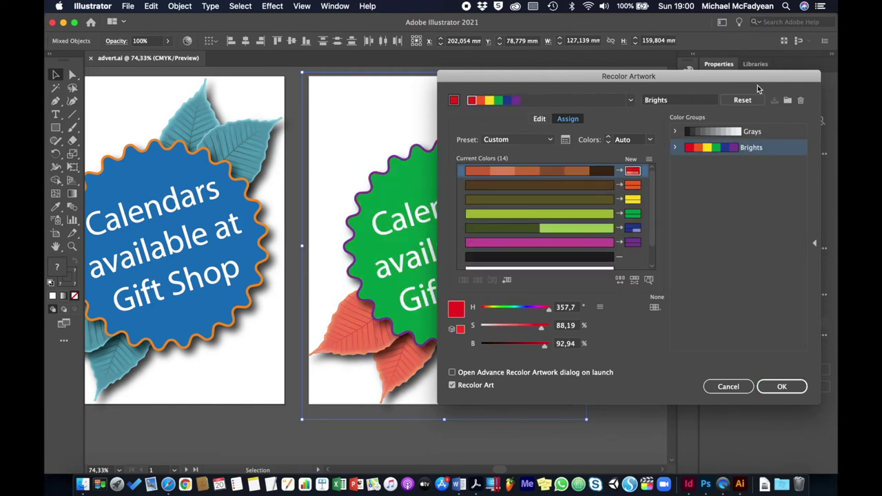
Step: Unlink the wheel colours, shift the badge to teal-blue and leaves to orange, and keep the Brights group
click(540, 119)
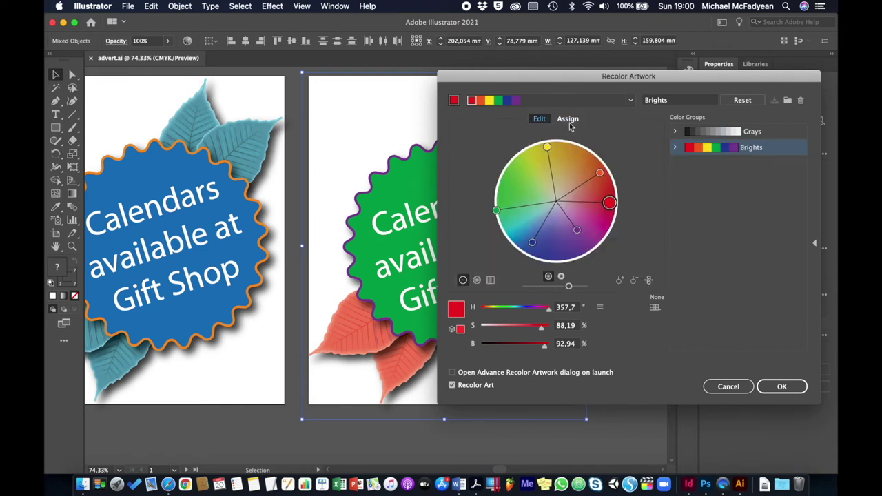
drag(560, 79, 622, 69)
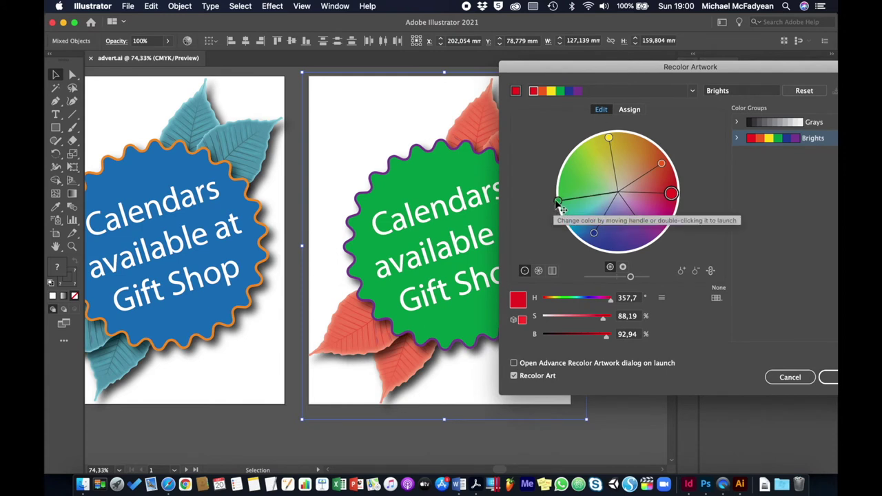
drag(558, 202, 587, 195)
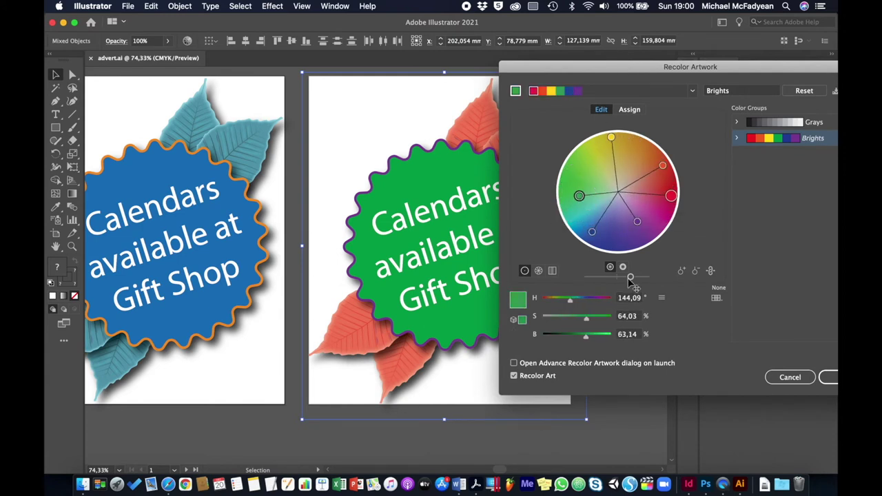
click(711, 271)
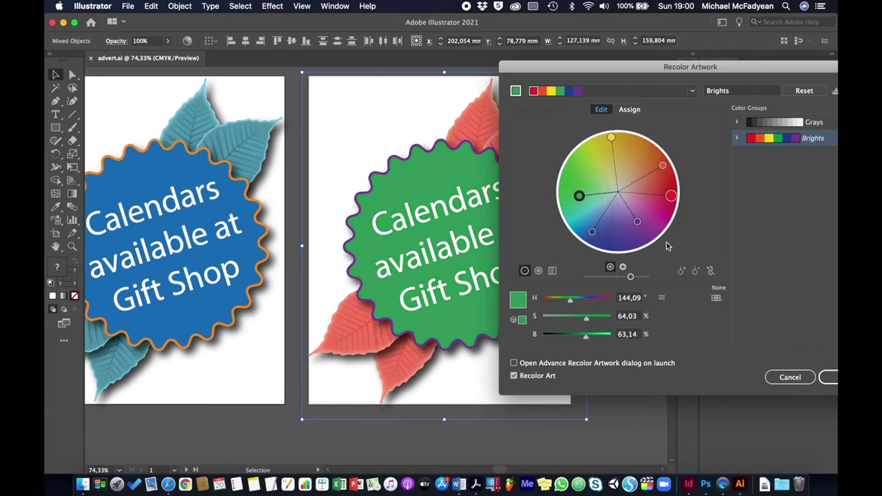
drag(579, 196, 574, 233)
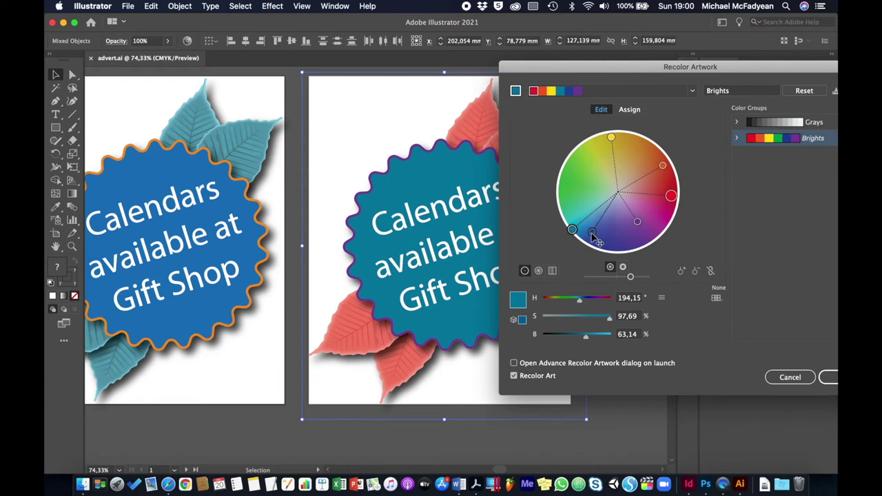
drag(594, 236, 594, 144)
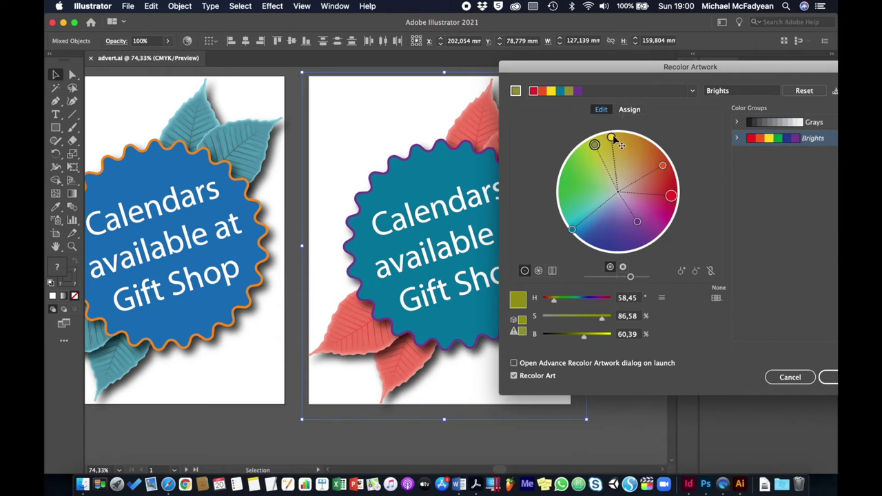
drag(611, 138, 663, 224)
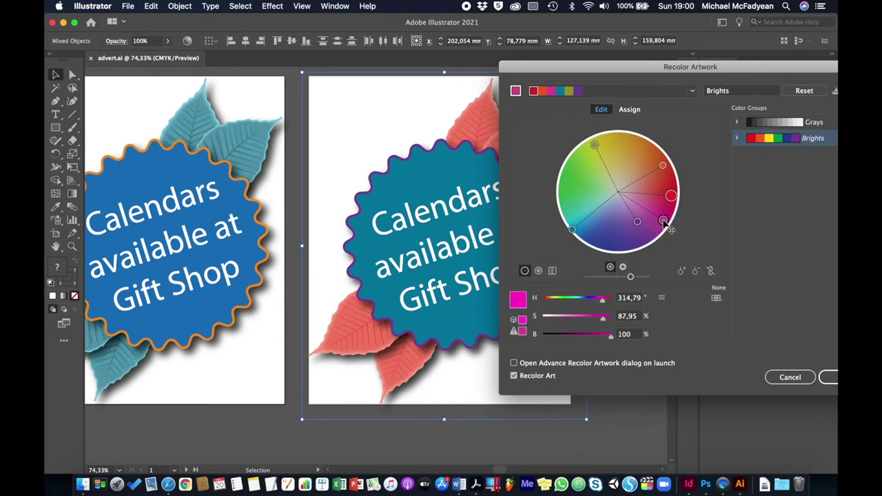
drag(662, 168, 637, 153)
drag(666, 192, 652, 152)
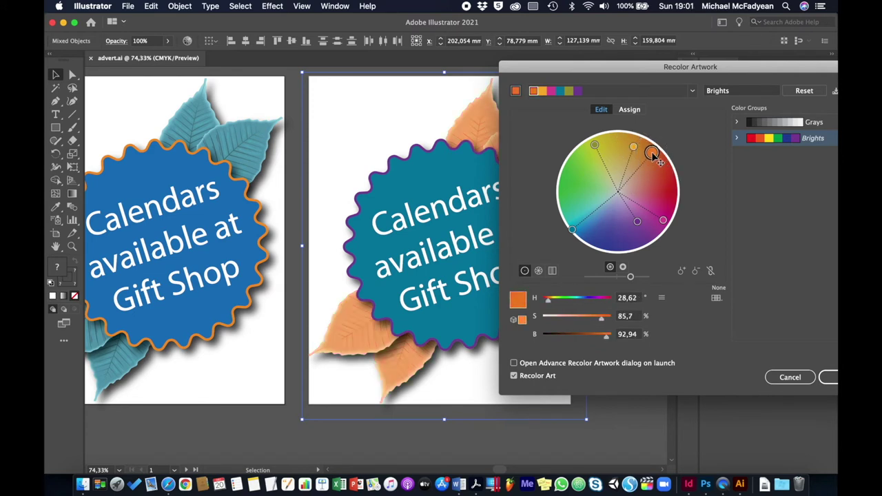
click(829, 378)
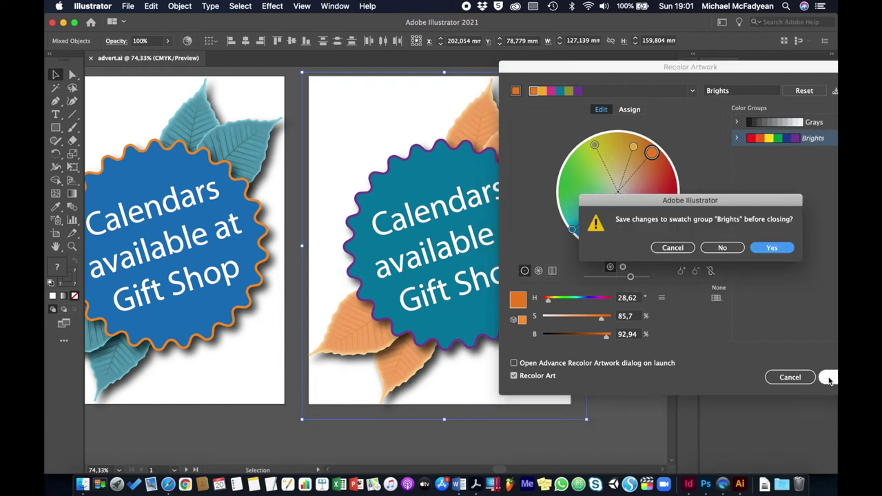
click(769, 248)
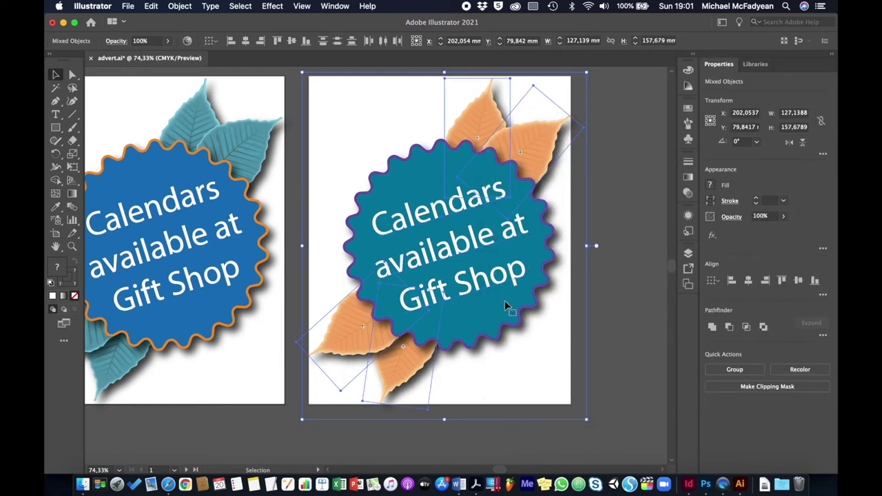
Step: Deselect, save advert.ai accepting the legacy-format warning, and return to InDesign
click(637, 246)
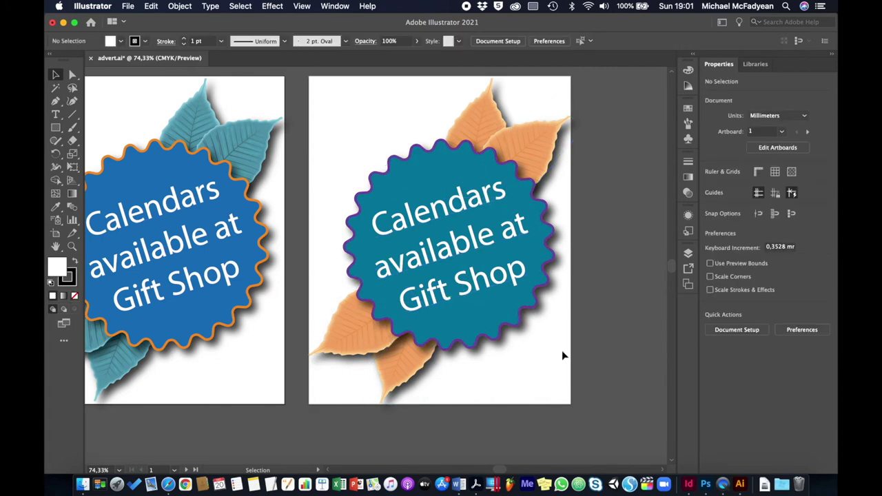
key(a)
key(super+s)
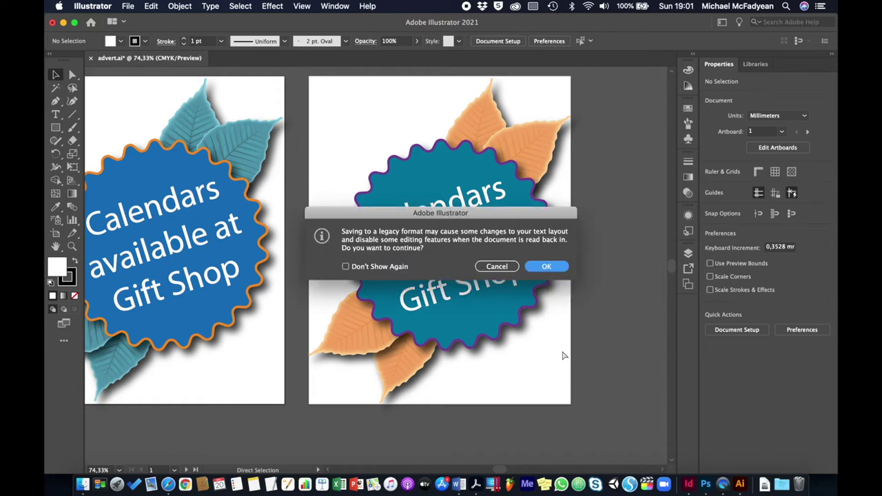
click(548, 267)
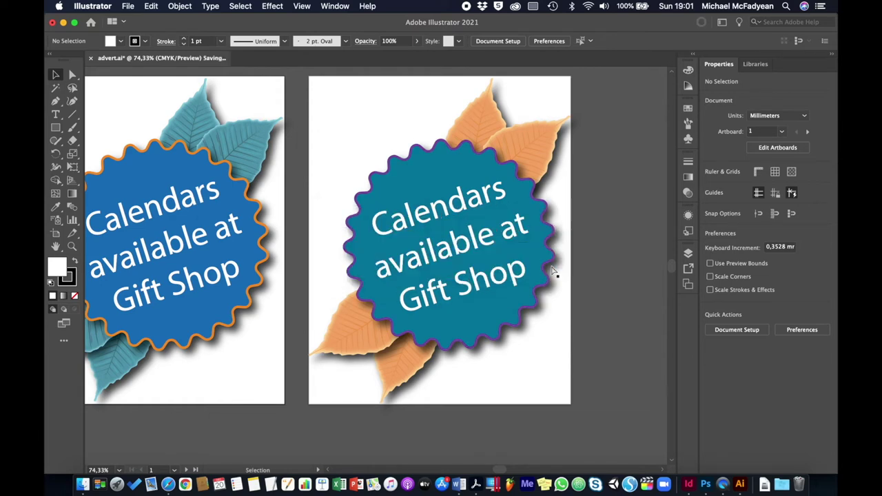
key(super+Tab)
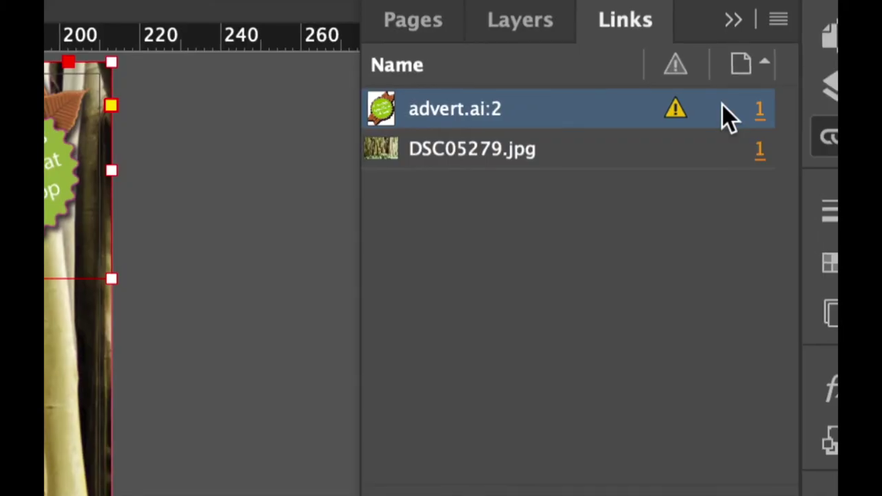
Step: Update the advert.ai link so the cover badge shows teal and orange, then show the Pages panel
mouse_move(673, 114)
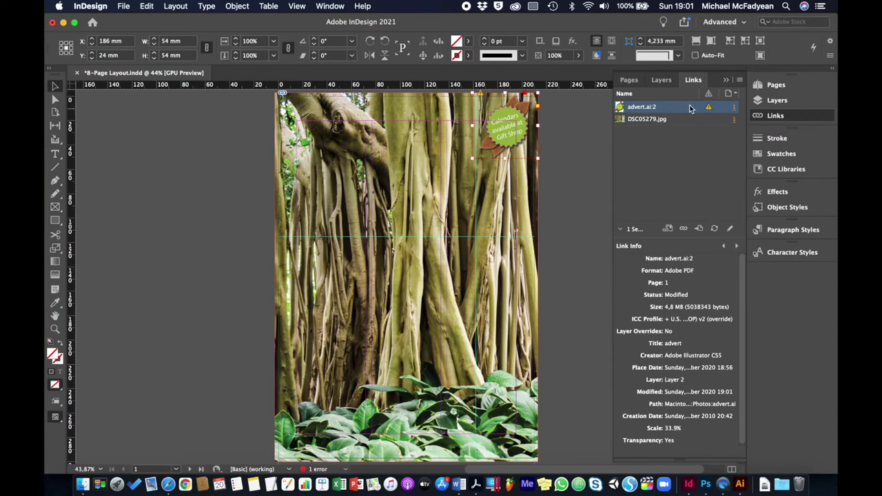
click(740, 81)
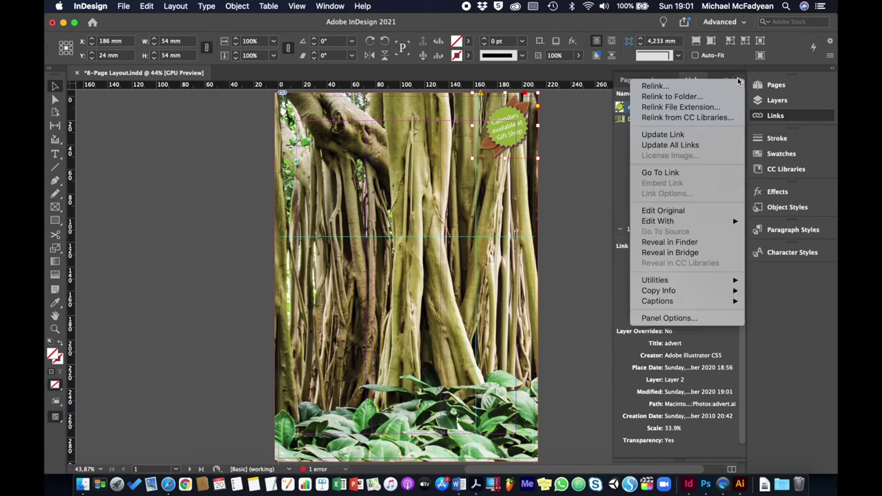
click(698, 135)
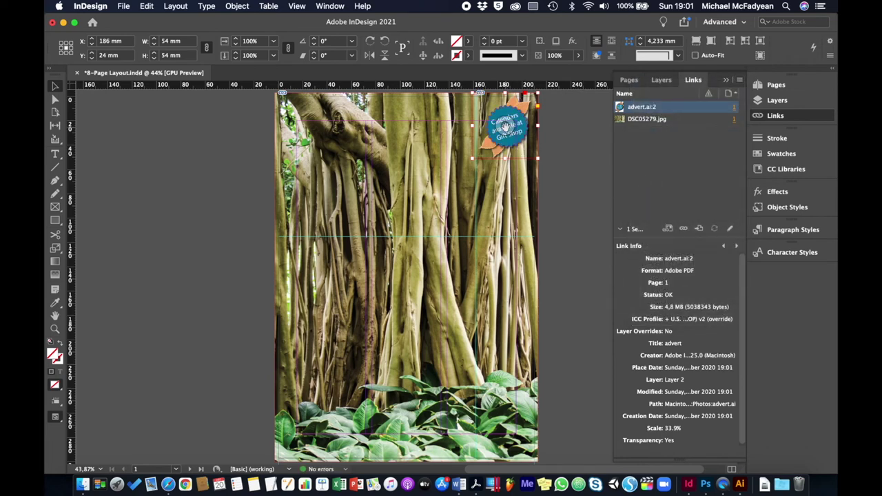
click(556, 153)
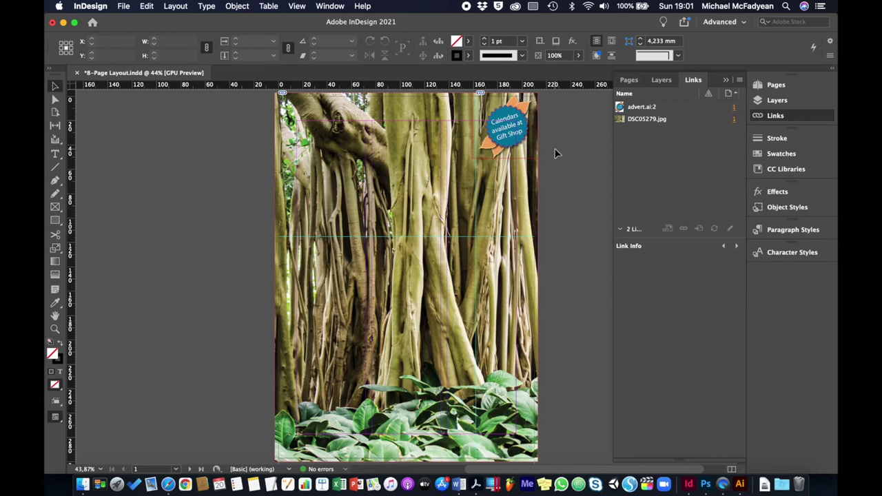
click(626, 82)
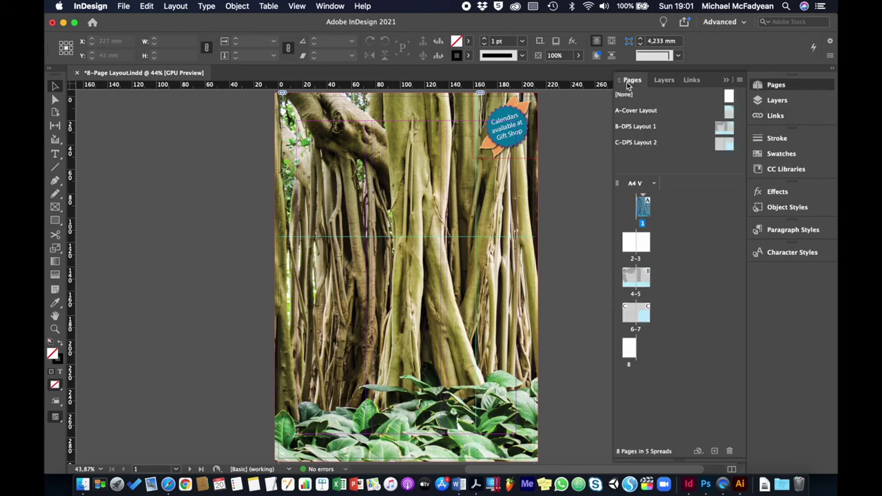
Step: Go to spread 4–5 and hide the spread-sized frame covering the layout
double_click(636, 295)
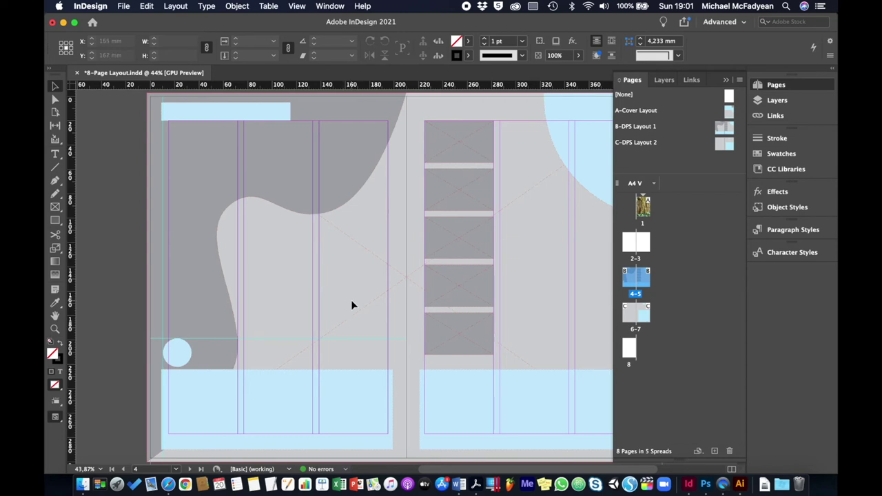
click(457, 147)
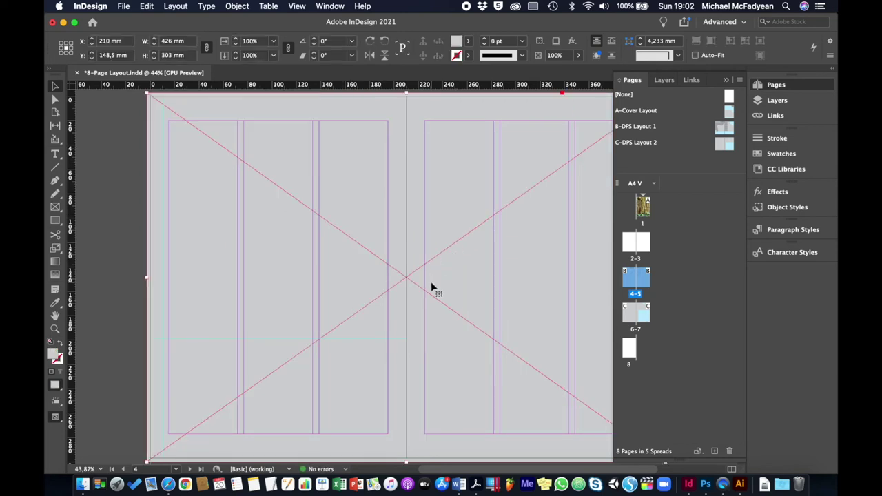
click(236, 5)
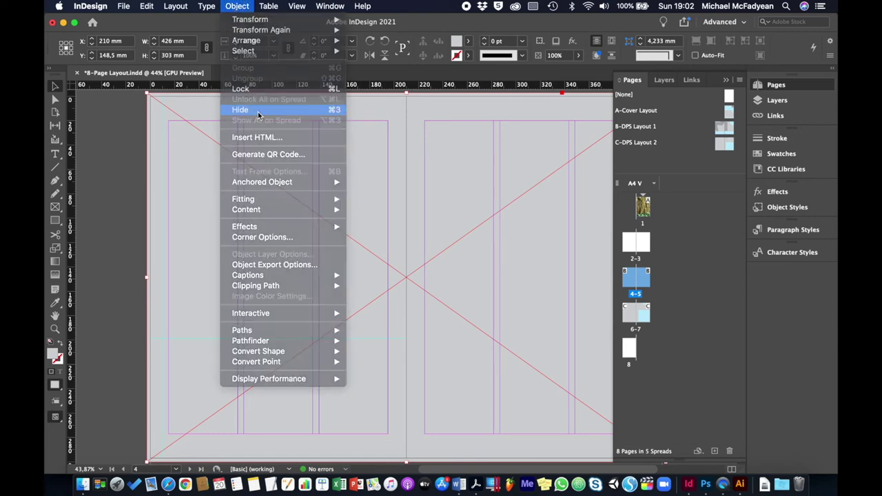
click(258, 115)
Step: Select the five grey strip frames, then deselect them and show the full-spread frame again
click(467, 144)
shift+click(465, 189)
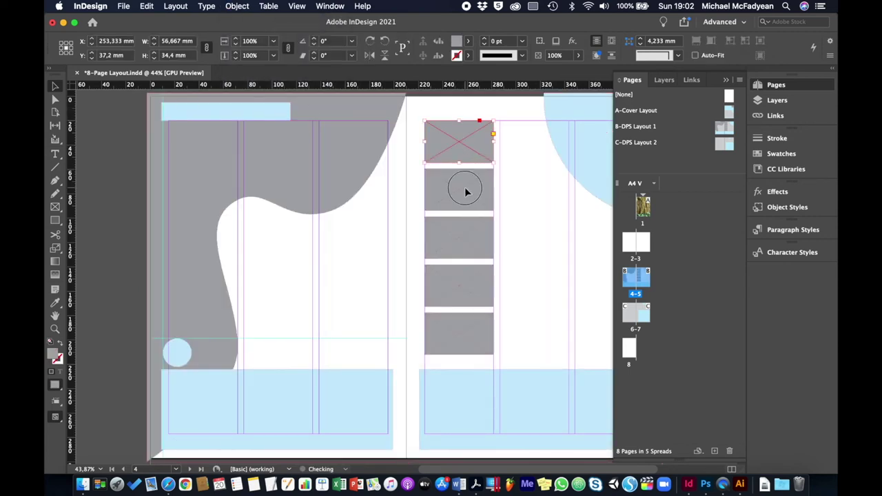
shift+click(466, 238)
shift+click(467, 275)
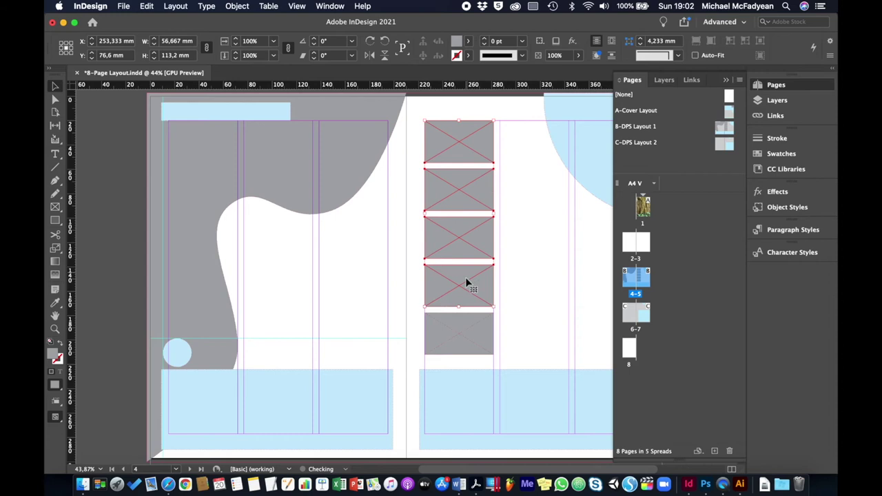
shift+click(466, 331)
click(121, 132)
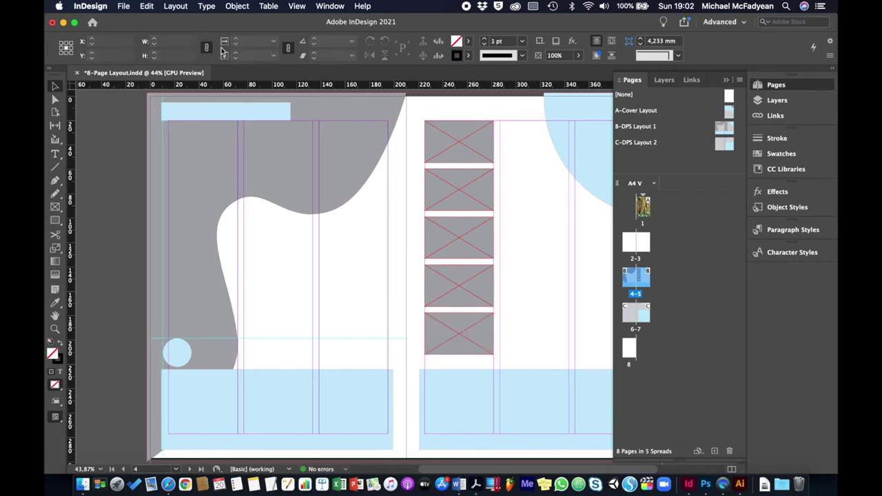
click(244, 7)
mouse_move(270, 35)
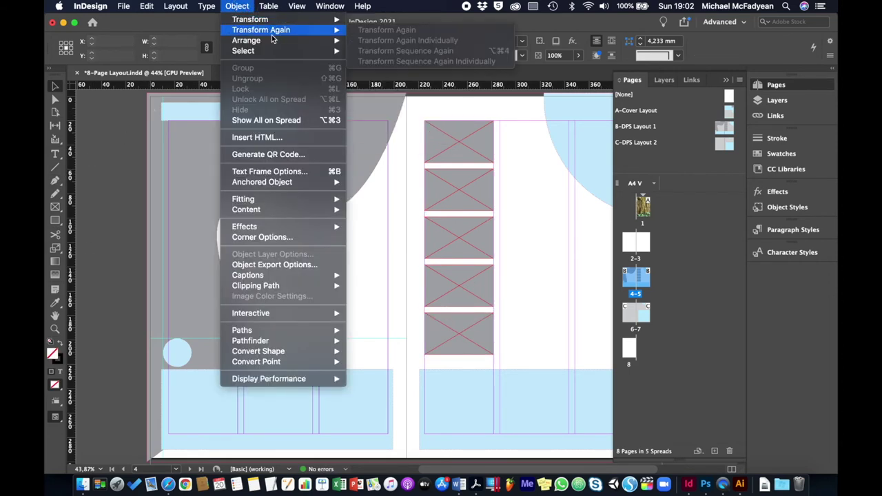
click(266, 119)
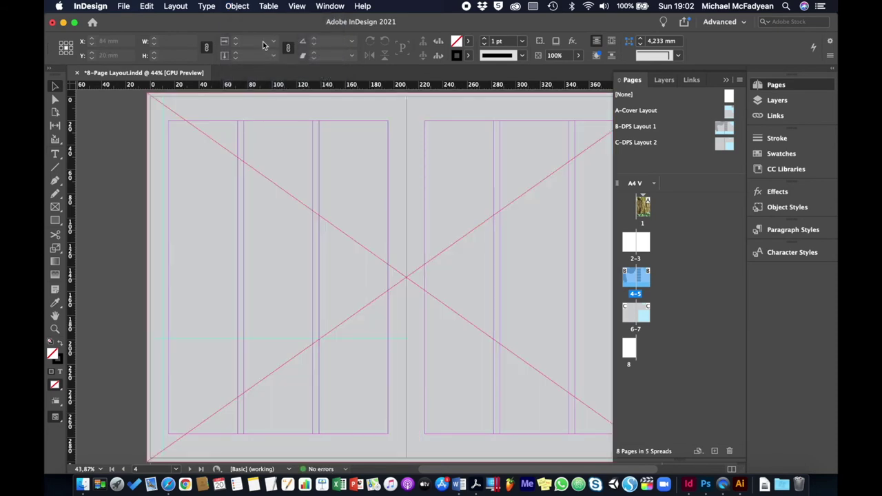
Step: Send the full-spread frame to the back and open the Place dialog with Cmd+D
click(225, 152)
click(237, 5)
mouse_move(250, 33)
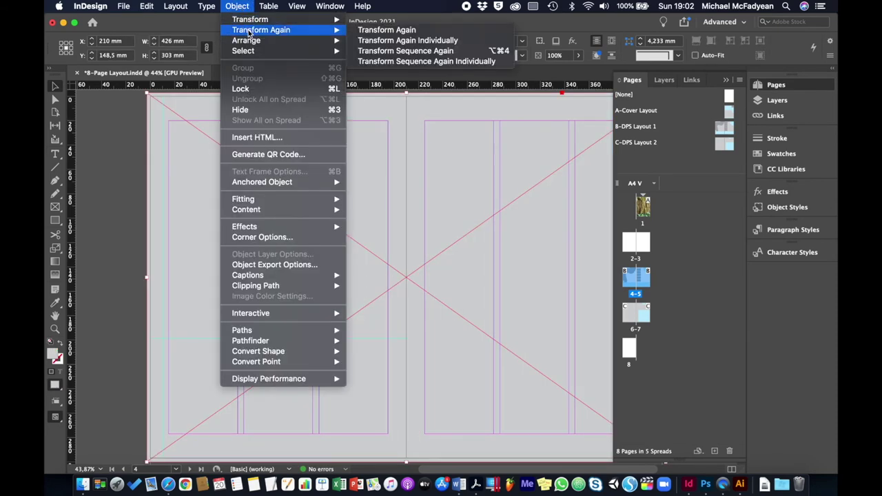
click(376, 72)
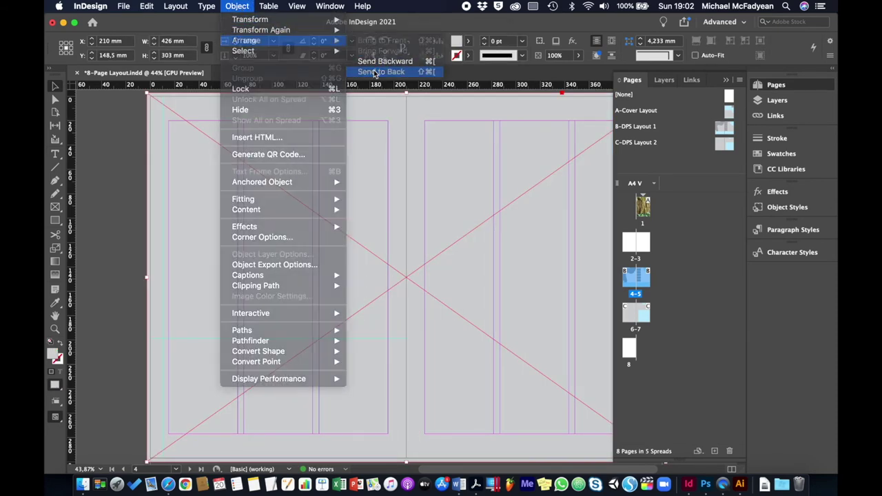
click(107, 243)
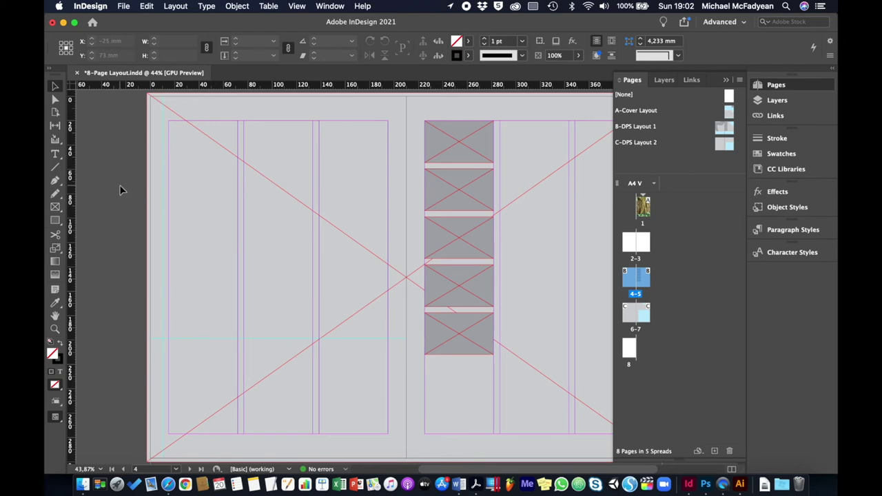
key(super+d)
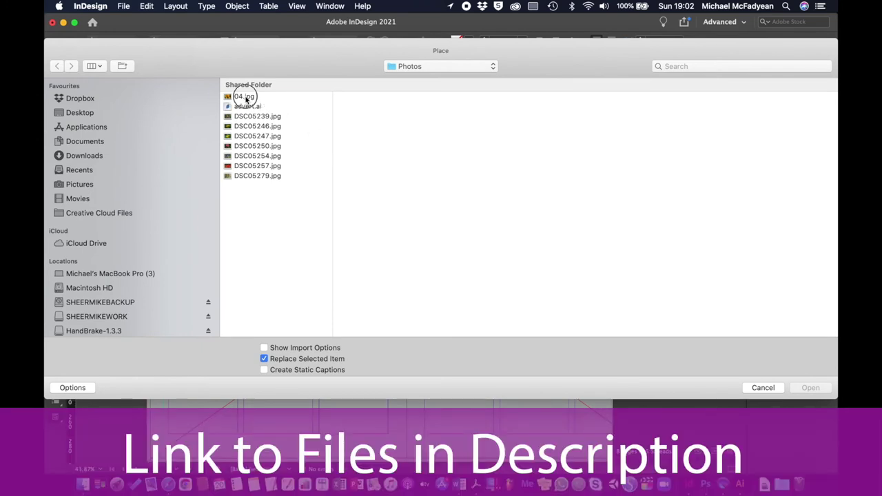
Step: Load the eight photos from 04.jpg through DSC05279.jpg for placing
click(245, 97)
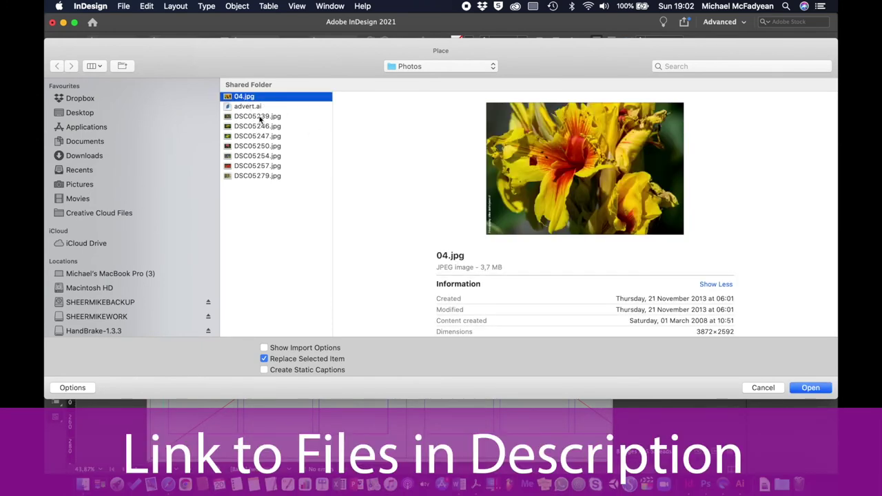
super+click(260, 117)
super+click(261, 126)
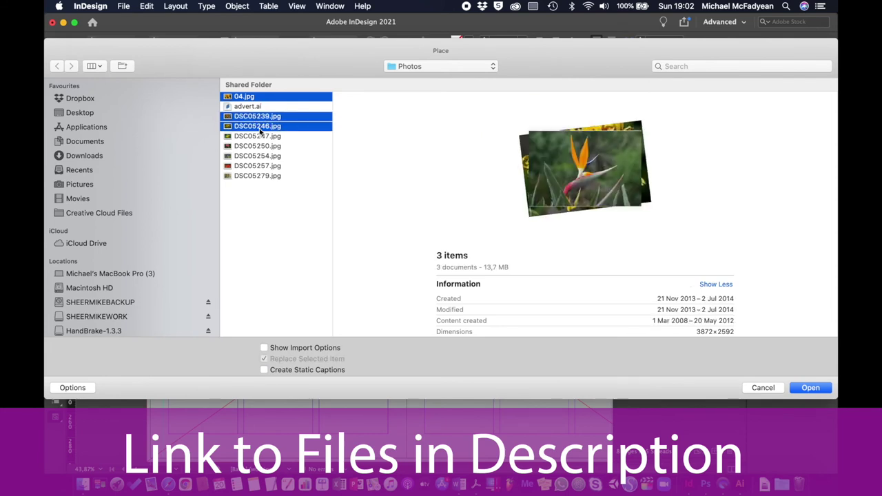
super+click(261, 136)
super+click(261, 146)
super+click(262, 155)
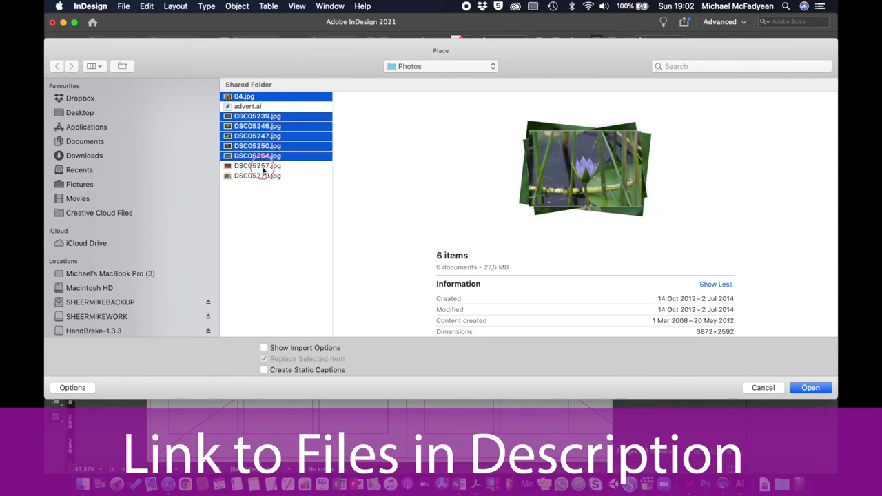
super+click(262, 166)
super+click(262, 176)
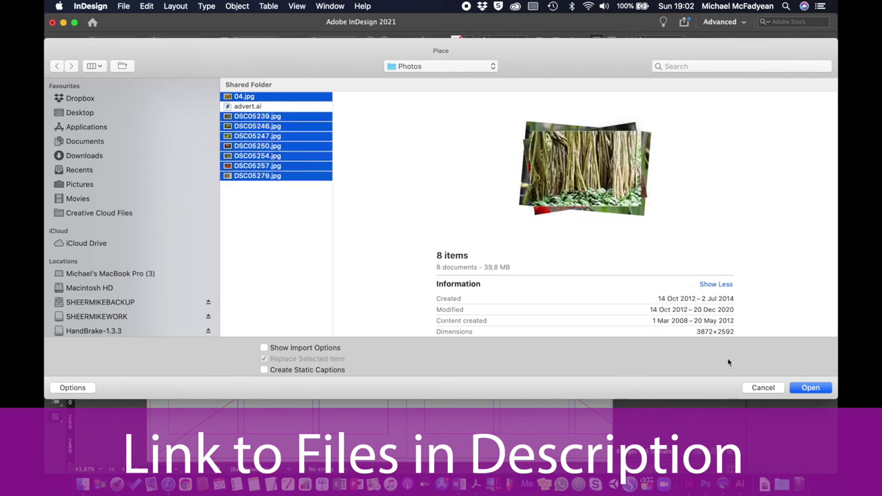
click(811, 388)
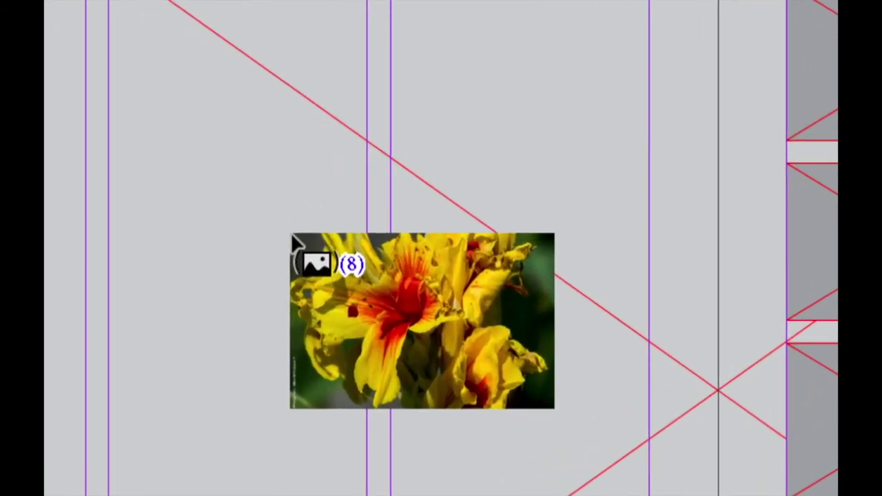
Step: Place the large yellow flower photo across the whole spread 4–5
key(Right)
key(Right)
key(Right)
key(Right)
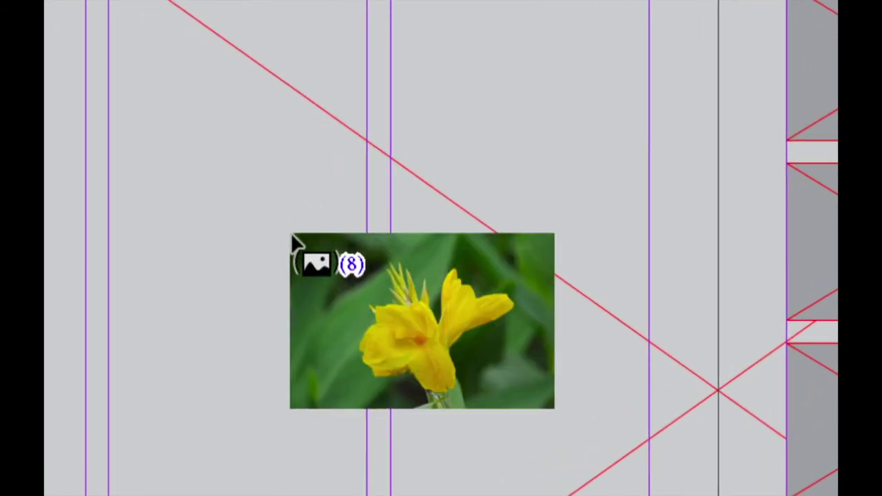
key(Right)
key(Right)
key(Right)
key(Right)
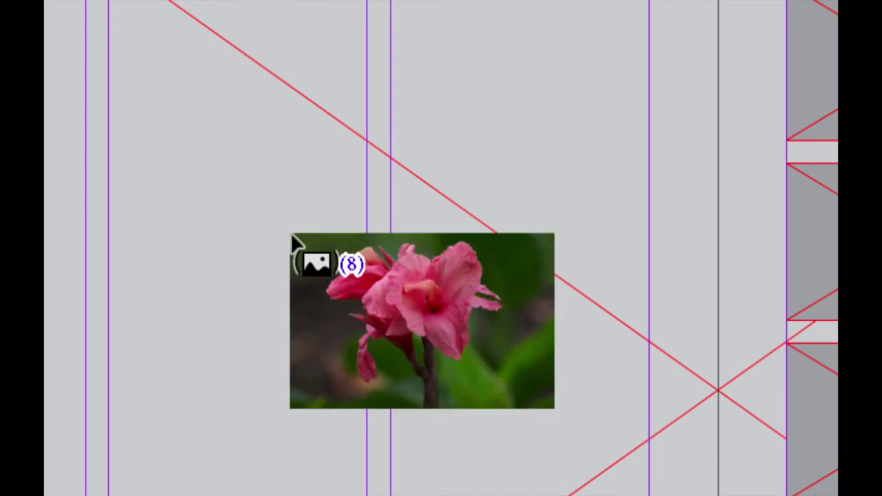
key(Right)
key(Right)
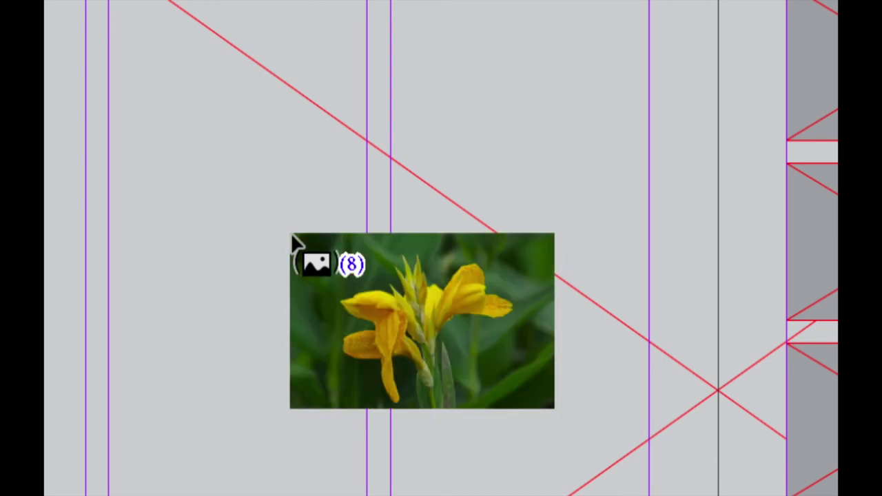
key(Right)
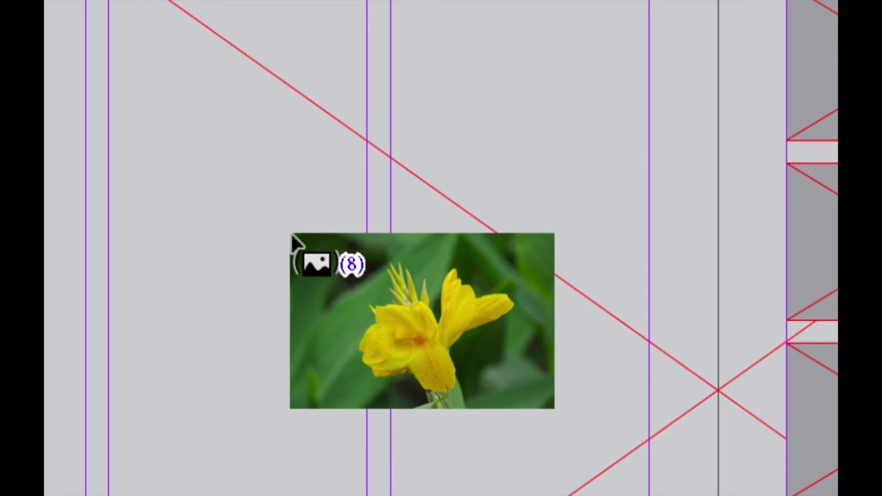
key(Right)
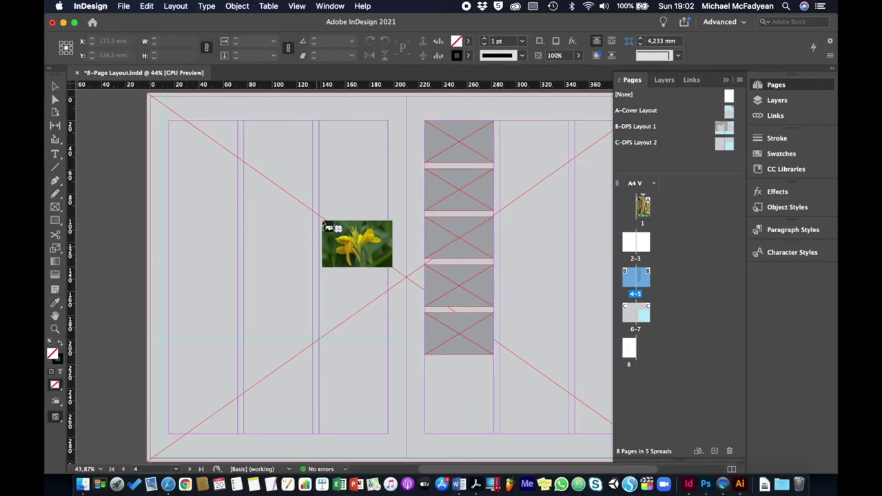
key(Right)
key(Right)
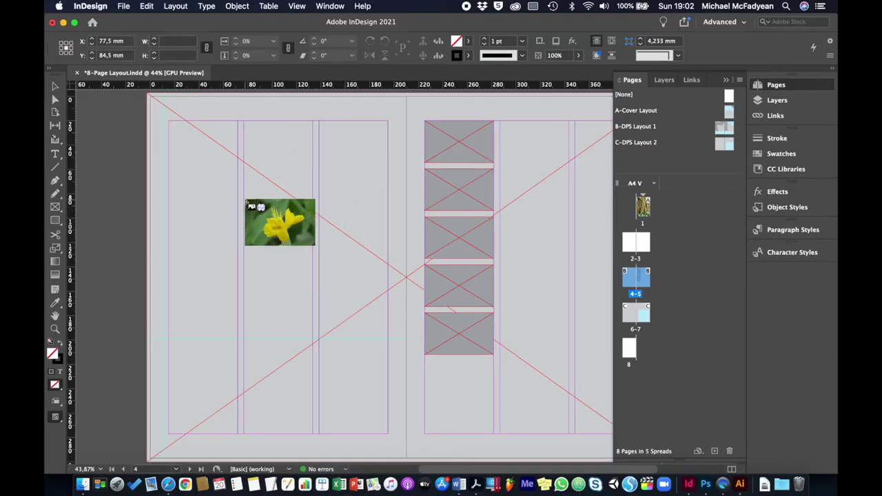
click(247, 203)
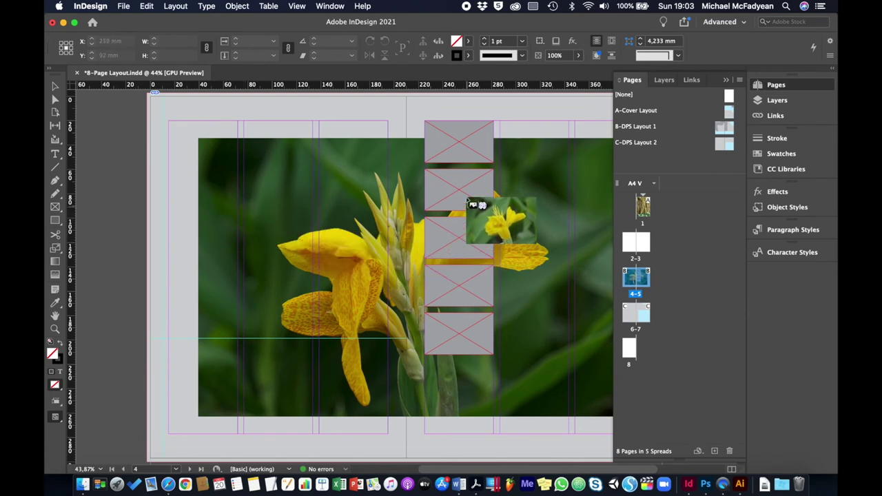
Step: Fill the strip frames with yellow, pink, red and yellow flower photos and discard the rest
click(459, 147)
key(Right)
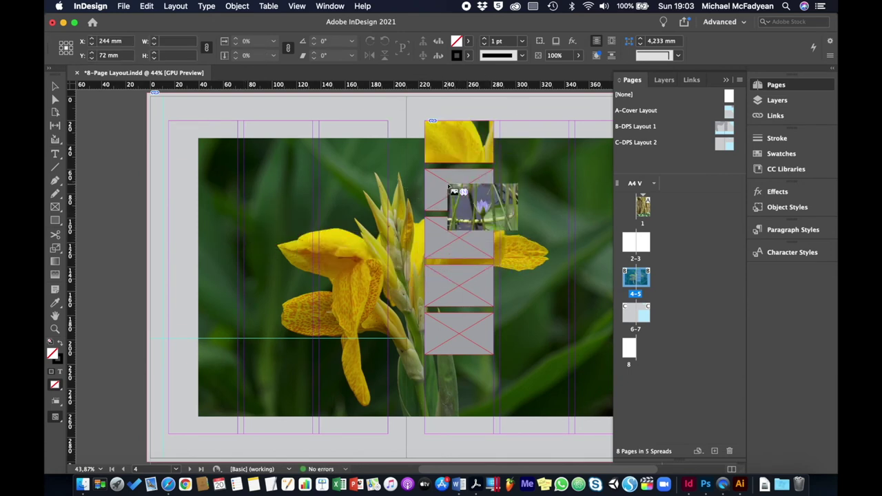
click(453, 236)
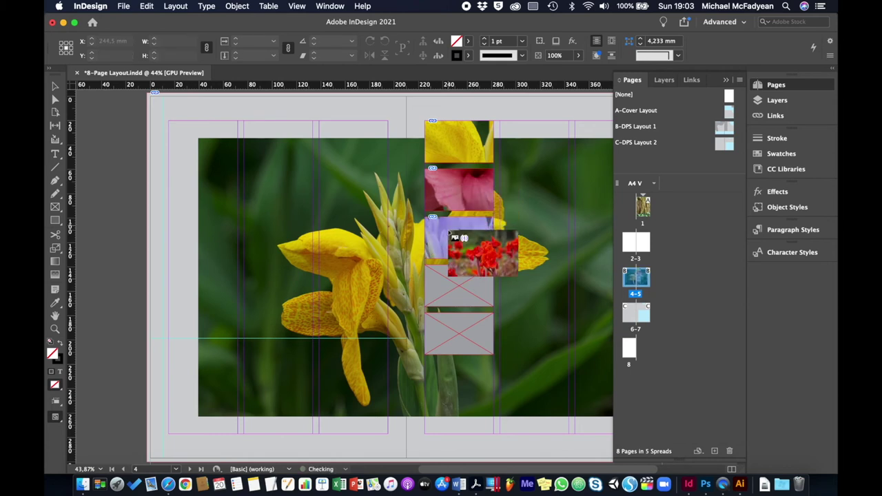
click(454, 288)
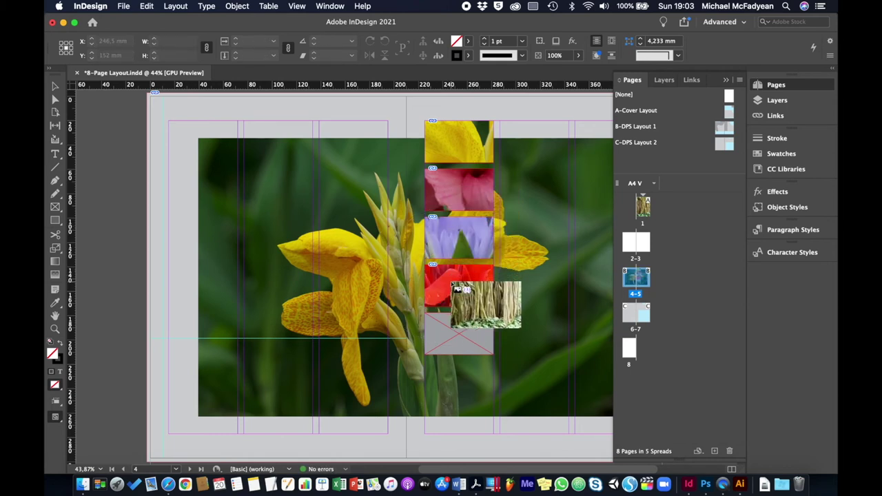
key(Right)
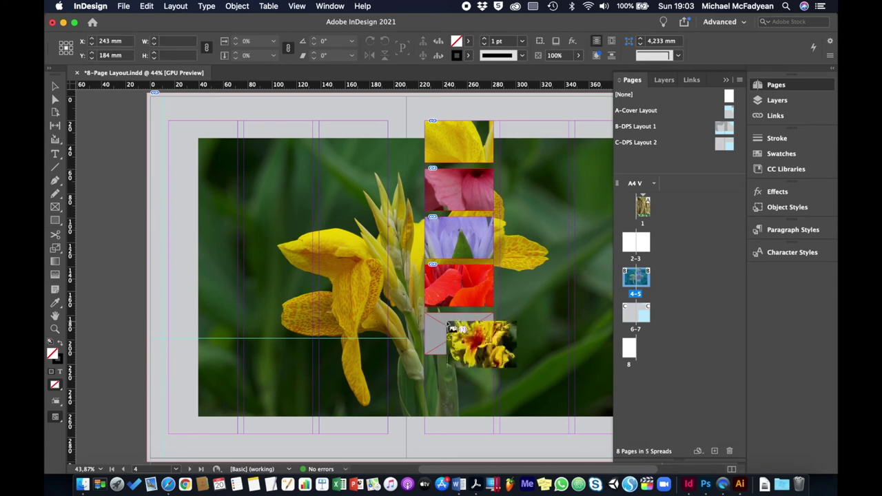
click(448, 324)
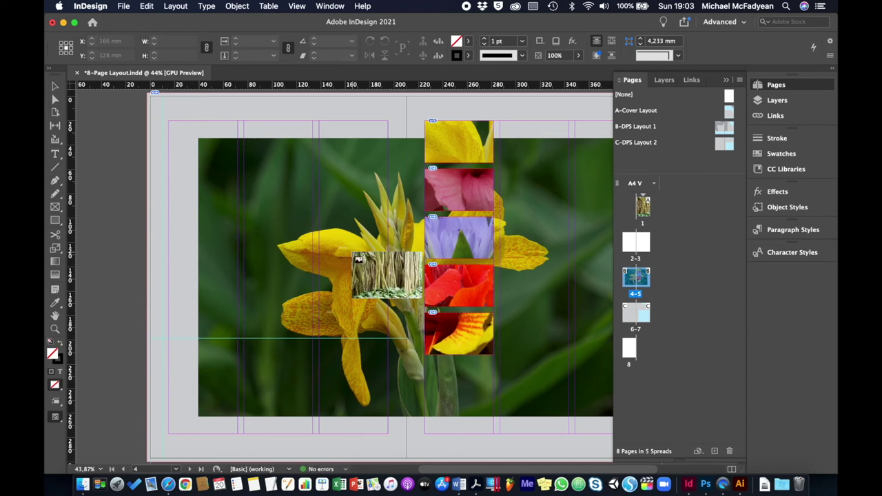
key(Escape)
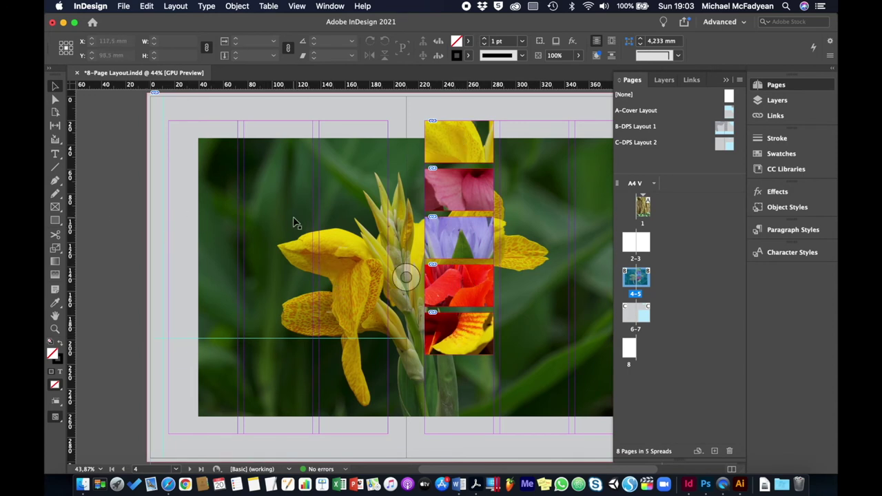
click(273, 200)
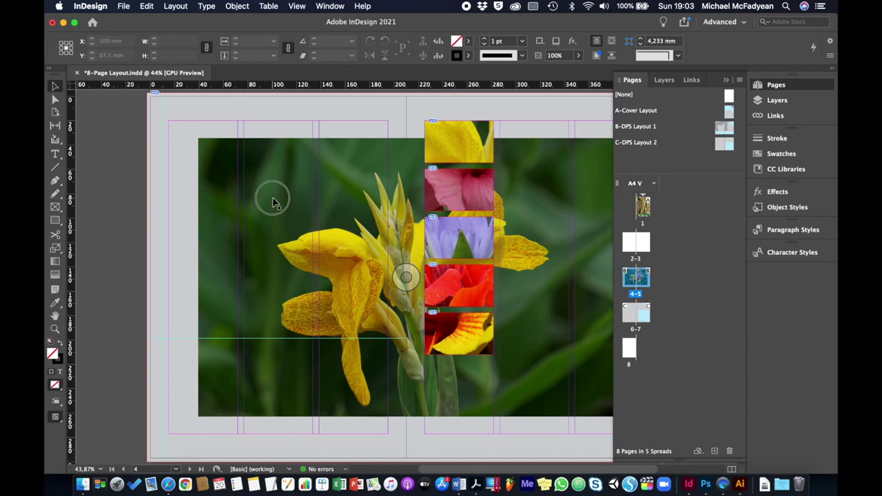
Step: Set the yellow flower photo to Fill Frame Proportionally in its 426 × 303 mm spread frame
right_click(273, 200)
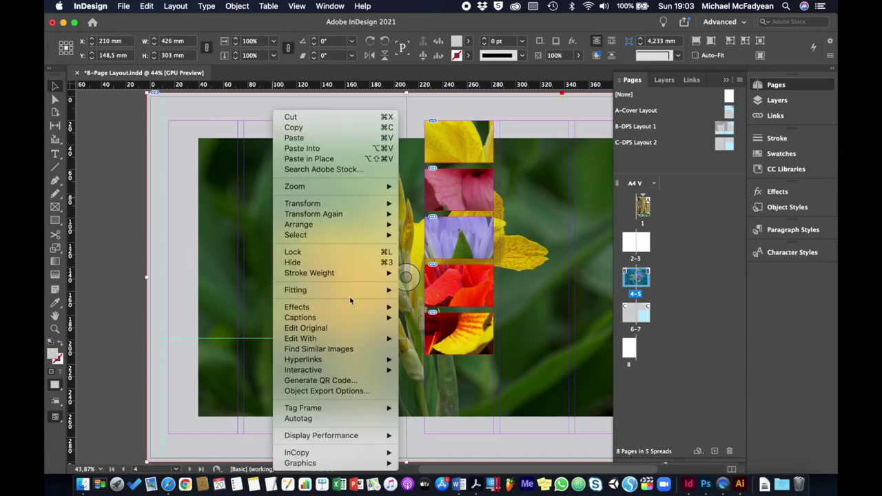
mouse_move(355, 293)
click(412, 290)
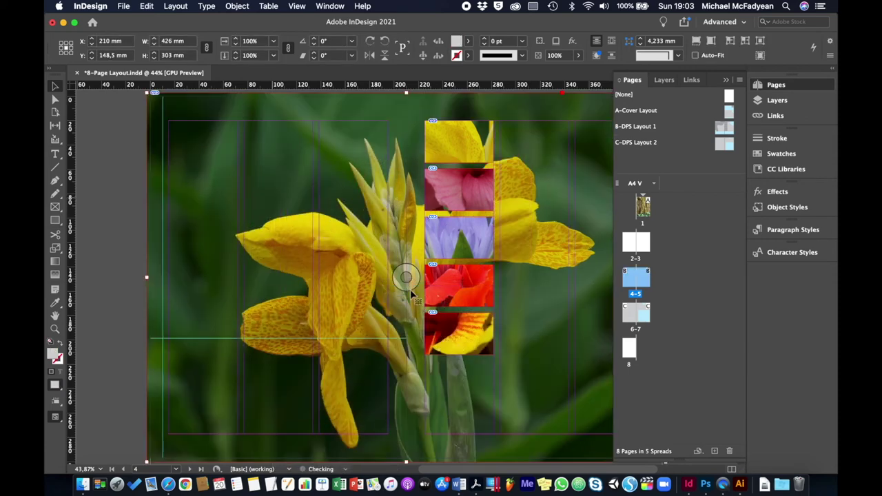
click(485, 157)
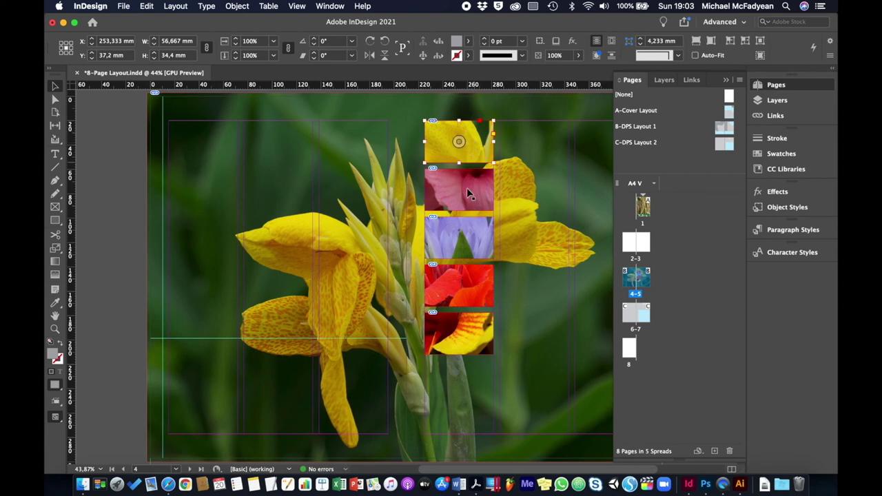
Step: Scale the top strip's photo proportionally from 340 mm down to 230 mm wide
click(459, 141)
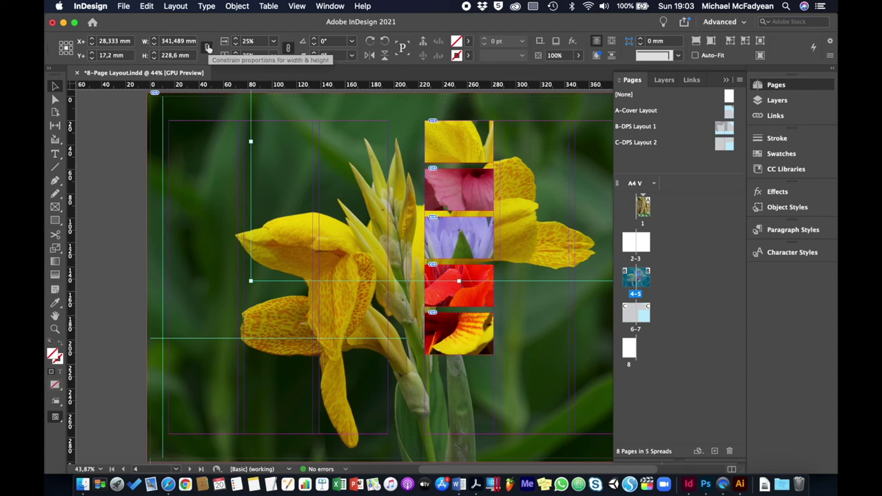
click(208, 47)
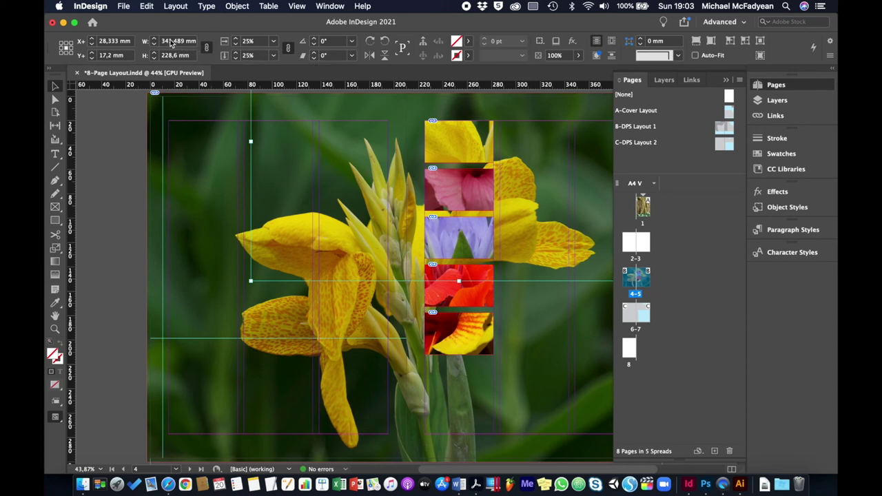
click(172, 41)
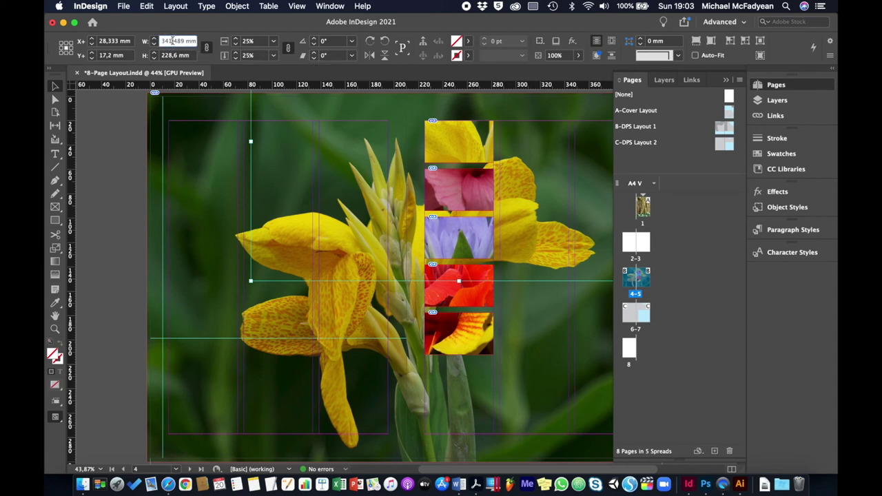
text(340mm)
key(Return)
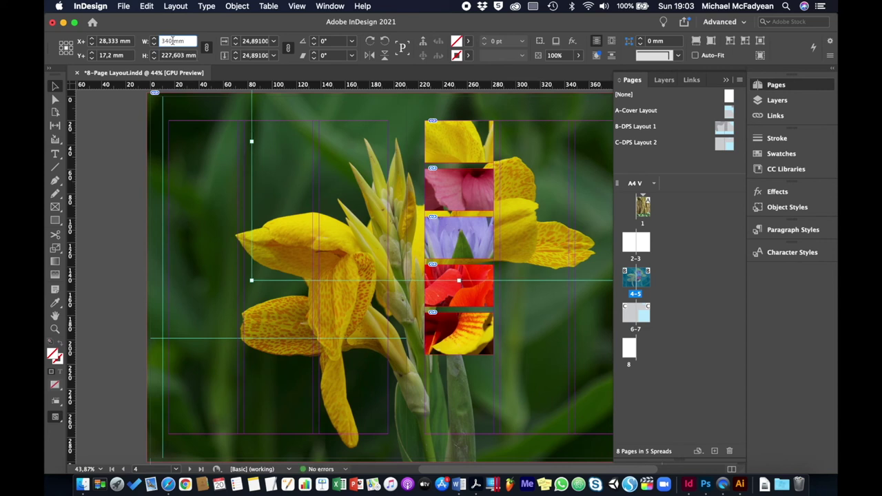
key(shift+Down)
key(shift+Down)
key(shift+Down)
key(shift+Down)
key(shift+Down)
key(shift+Down)
key(shift+Down)
key(shift+Down)
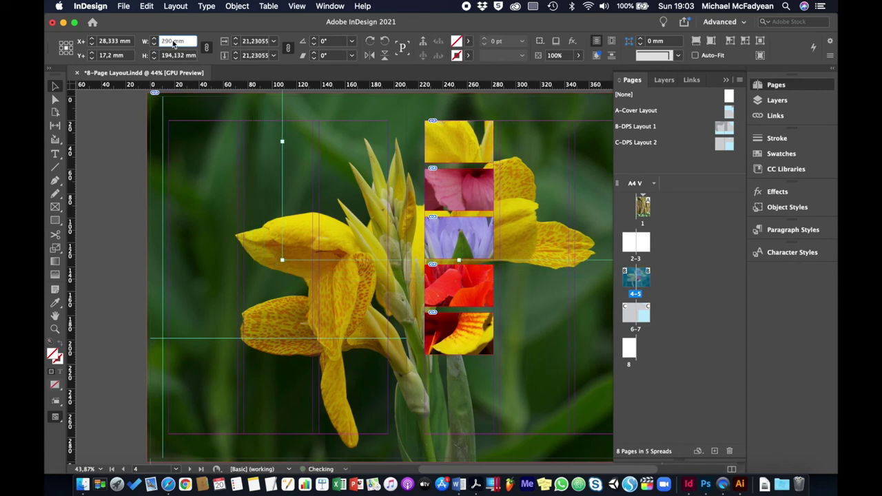
key(shift+Down)
key(shift+Down)
key(shift+Down)
key(shift+Down)
key(shift+Down)
key(shift+Down)
key(shift+Down)
key(shift+Down)
key(shift+Down)
key(shift+Down)
key(shift+Down)
key(shift+Down)
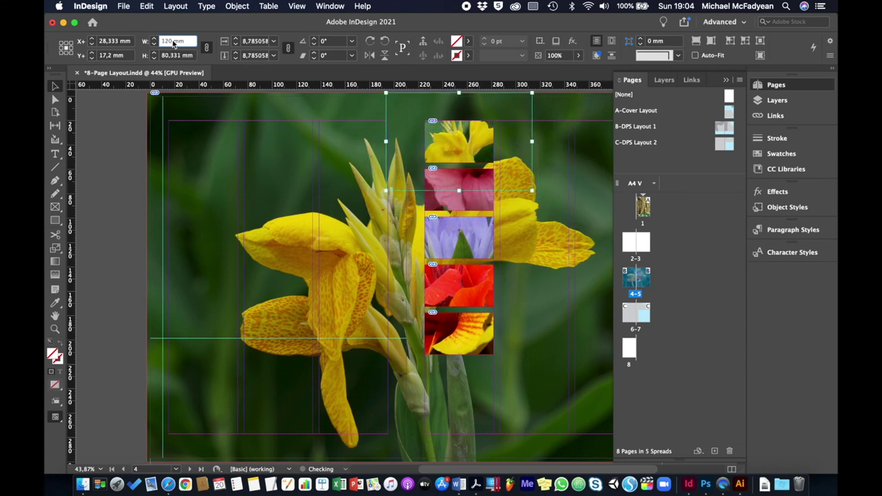
Step: Shrink the pink photo in the second strip to 100 mm wide
click(451, 190)
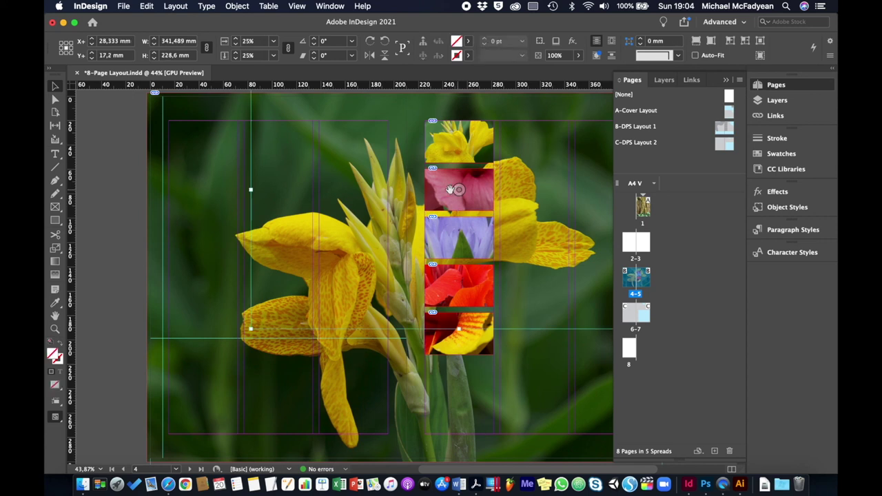
click(180, 42)
text(220)
key(Return)
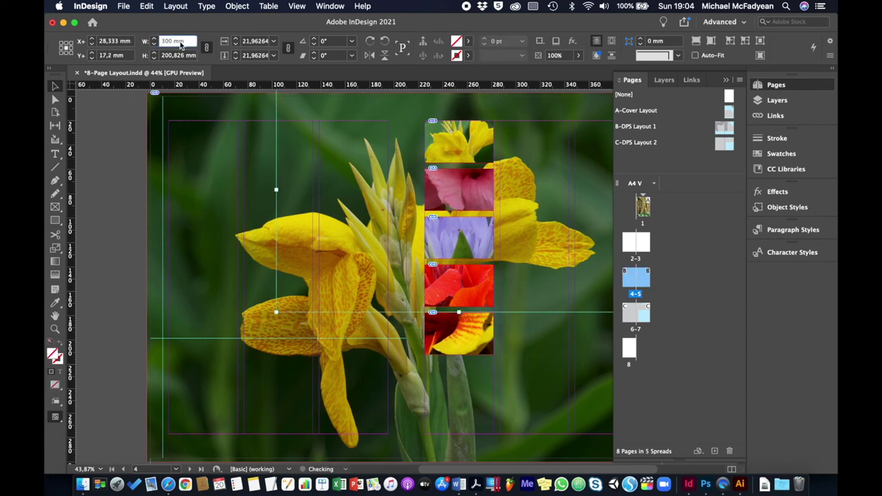
text(140)
key(Return)
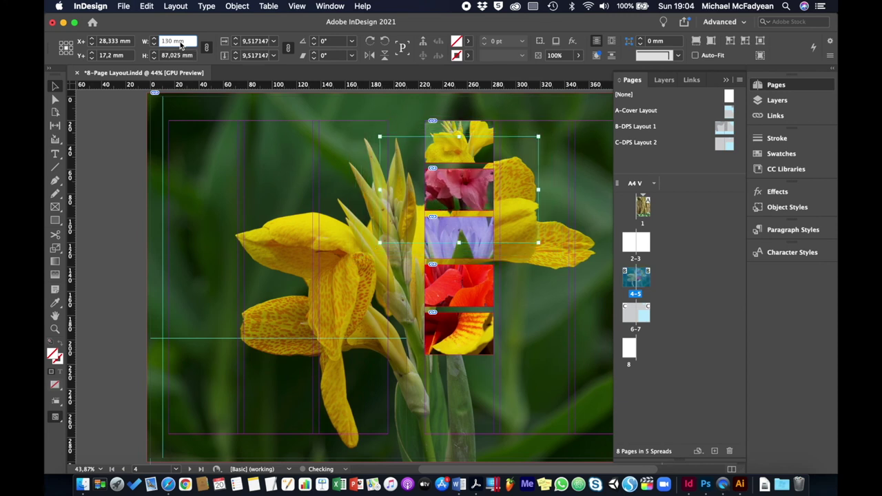
text(110)
key(Return)
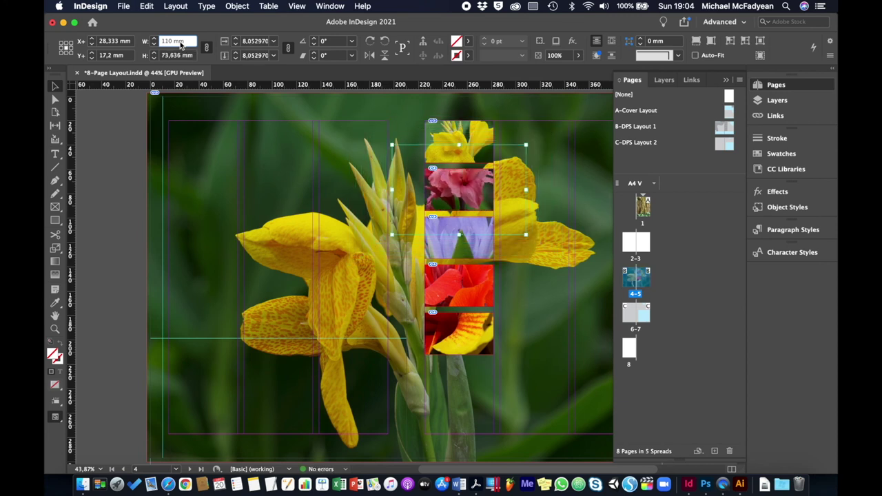
text(100)
key(Return)
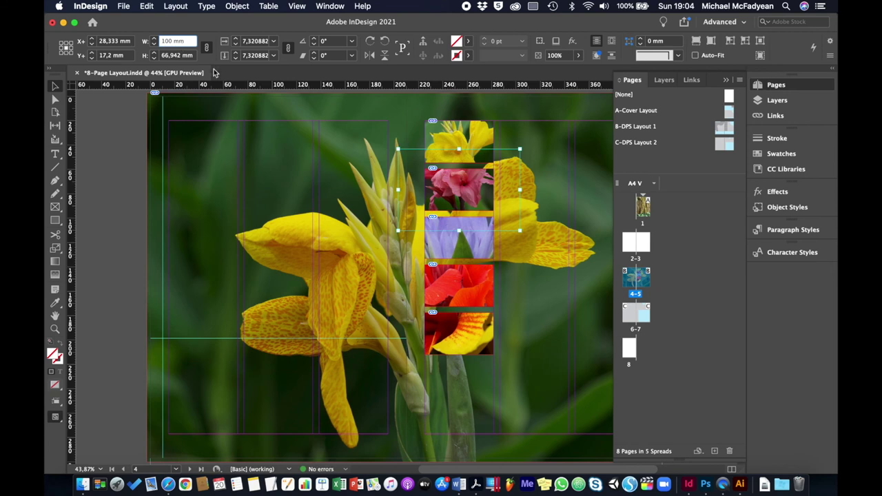
Step: Resize the lavender strip's photo to 180 mm wide
click(447, 250)
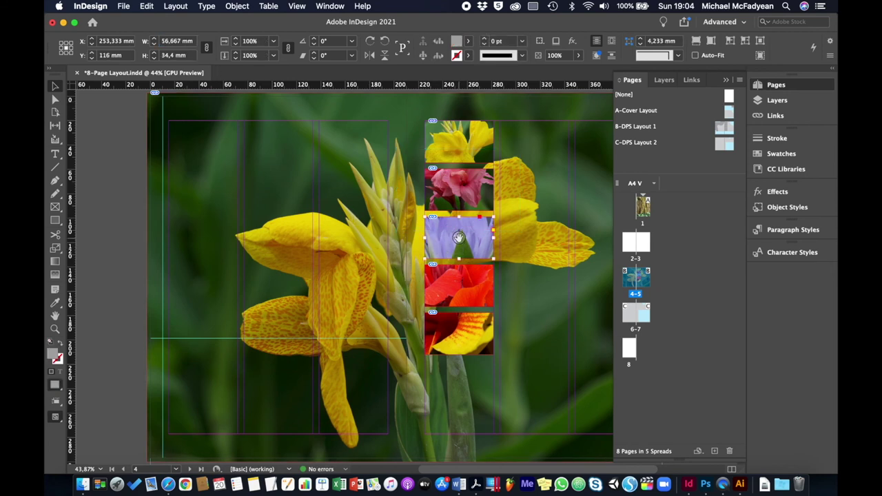
click(331, 197)
double_click(177, 41)
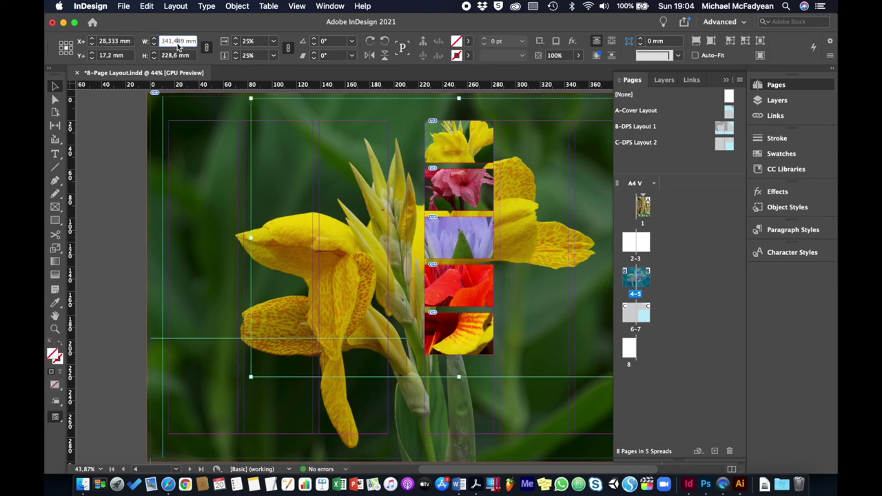
text(280)
key(Return)
text(180)
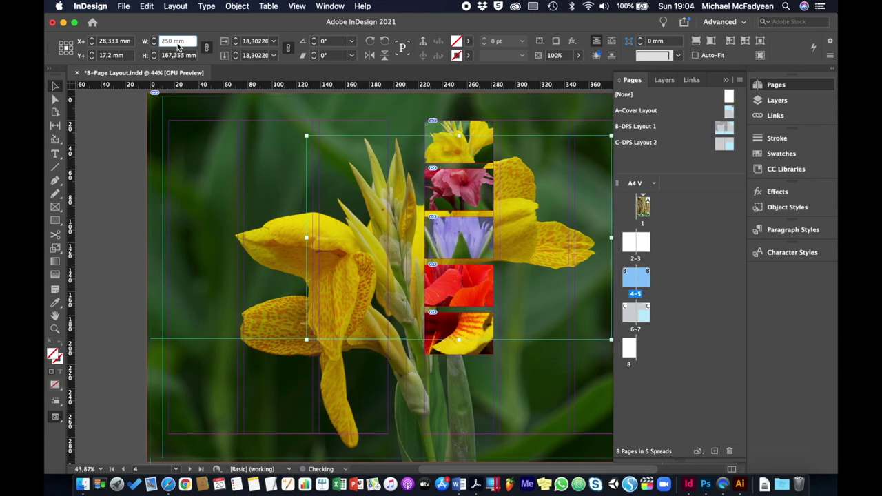
key(Return)
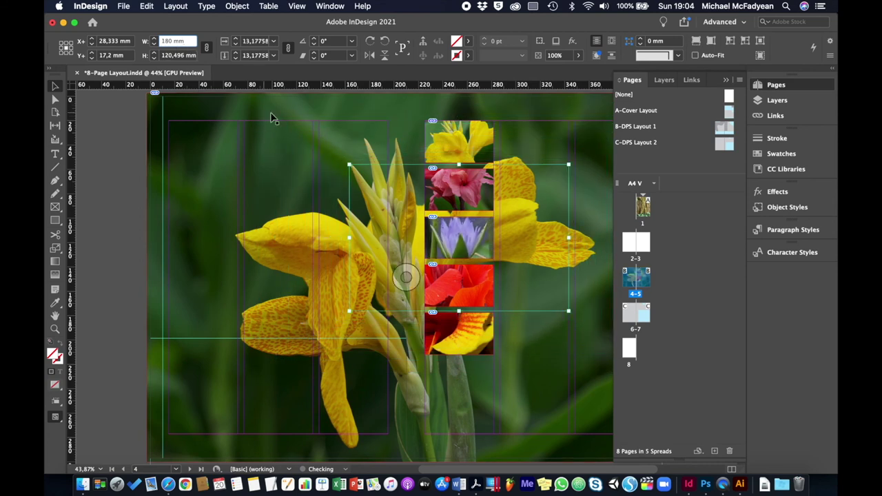
Step: Shrink the red flower strip's photo to 100 mm wide
click(456, 286)
super+click(457, 286)
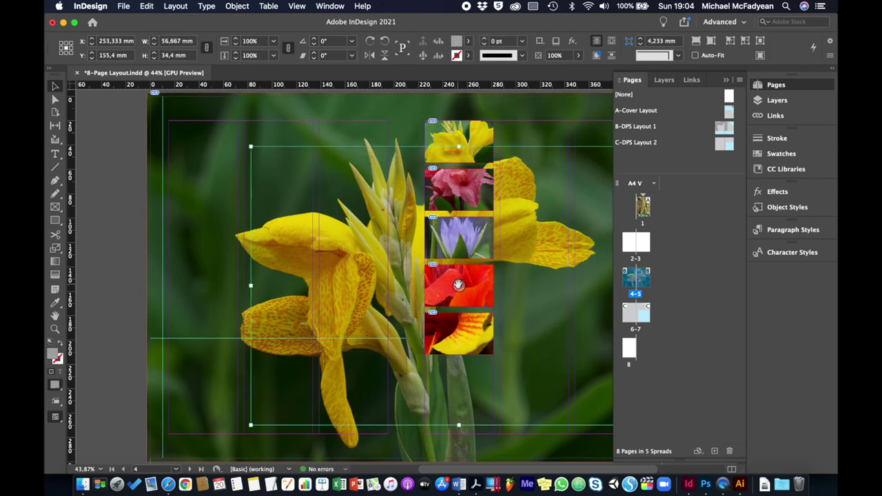
click(179, 41)
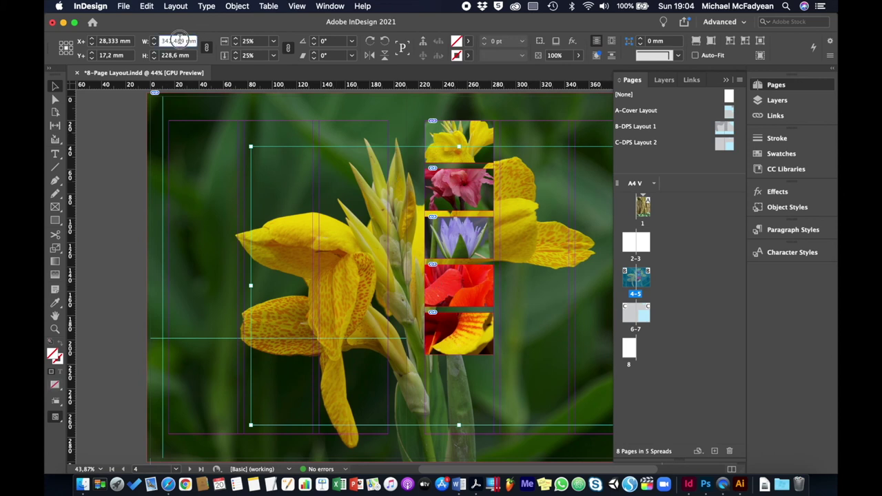
text(220)
key(Return)
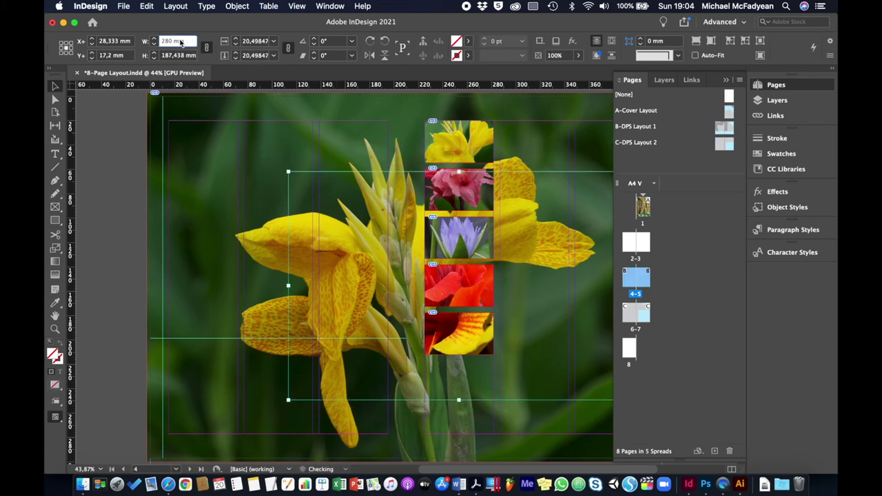
text(120)
key(Return)
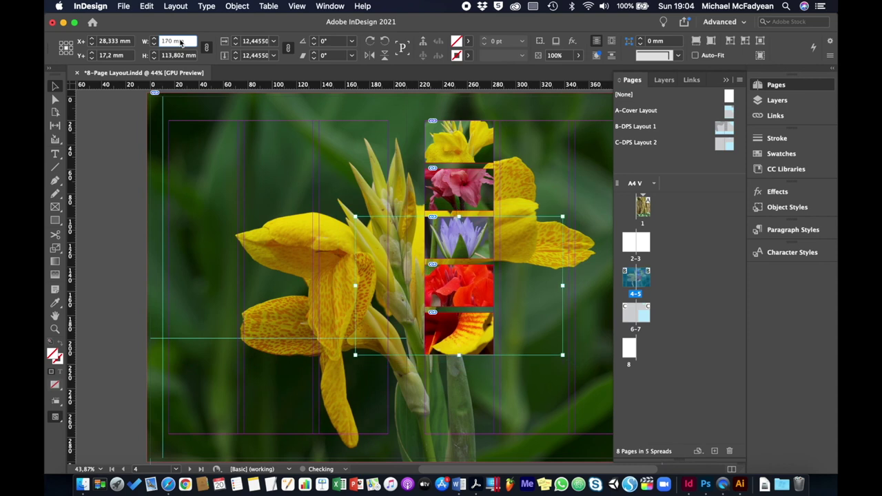
text(100)
key(Return)
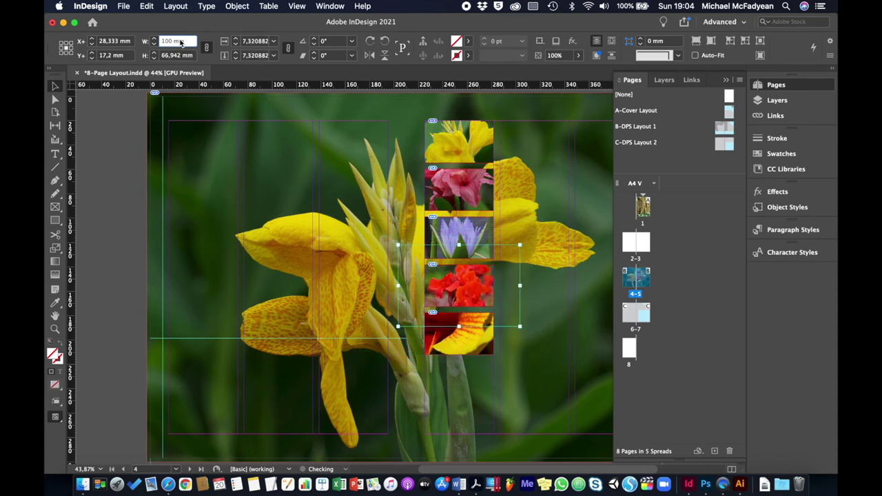
Step: Shrink the bottom strip's photo to 100 mm wide, then preview the spread without guides
click(458, 335)
super+click(457, 335)
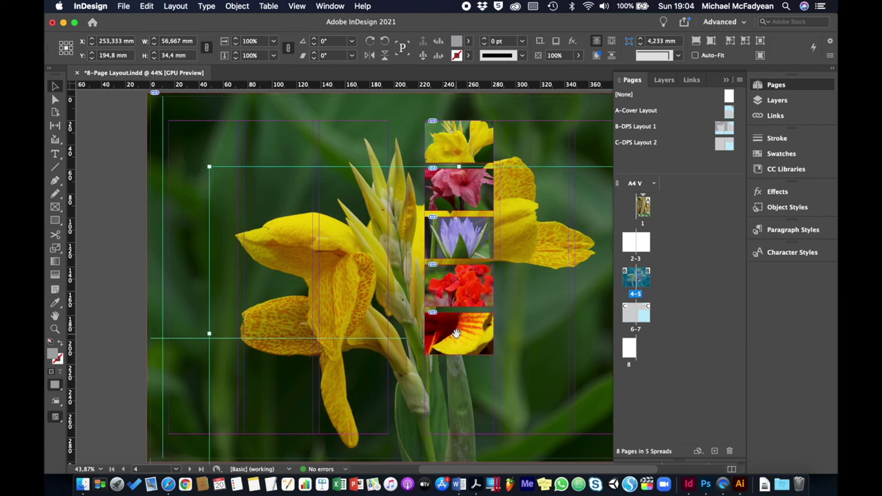
click(178, 41)
text(290)
key(Return)
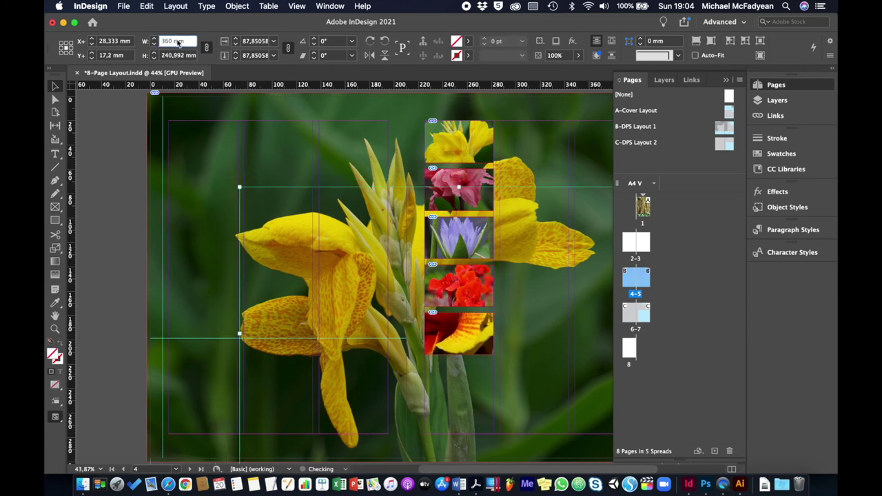
text(140)
key(Return)
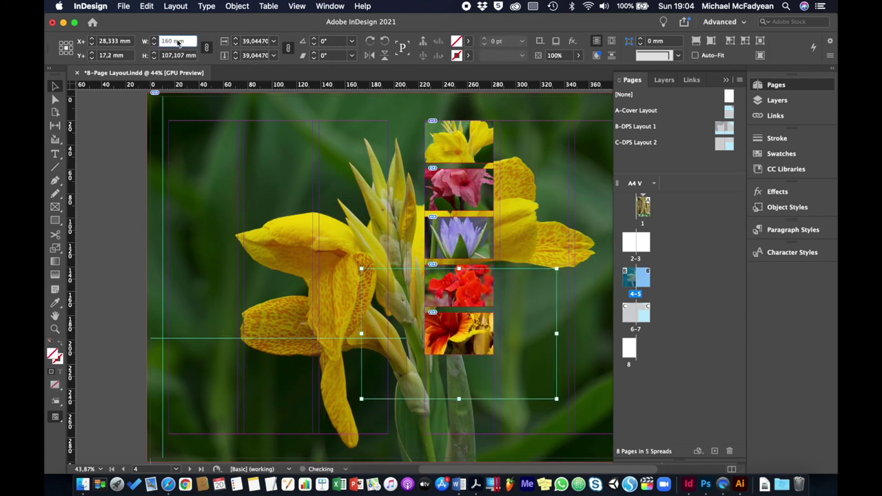
text(100)
key(Return)
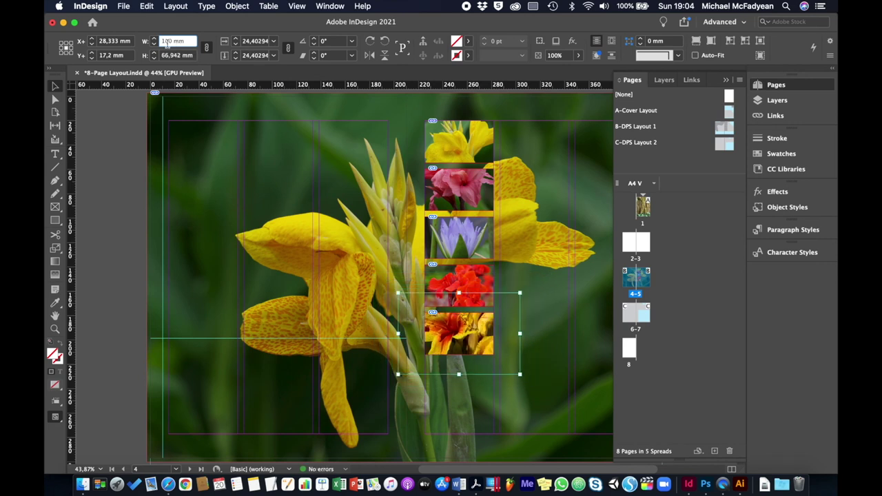
click(112, 154)
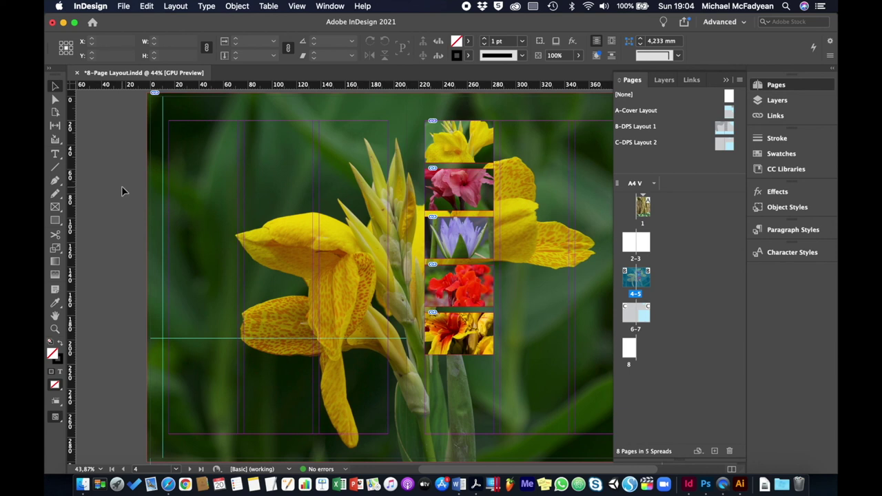
key(w)
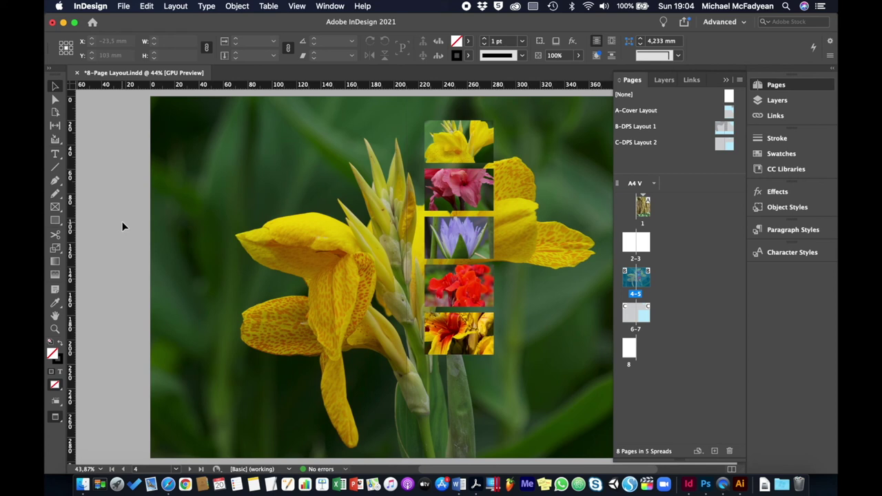
Step: Leave Preview mode, select spread 6–7's empty spread-wide frame, and bring up the Place dialog
key(w)
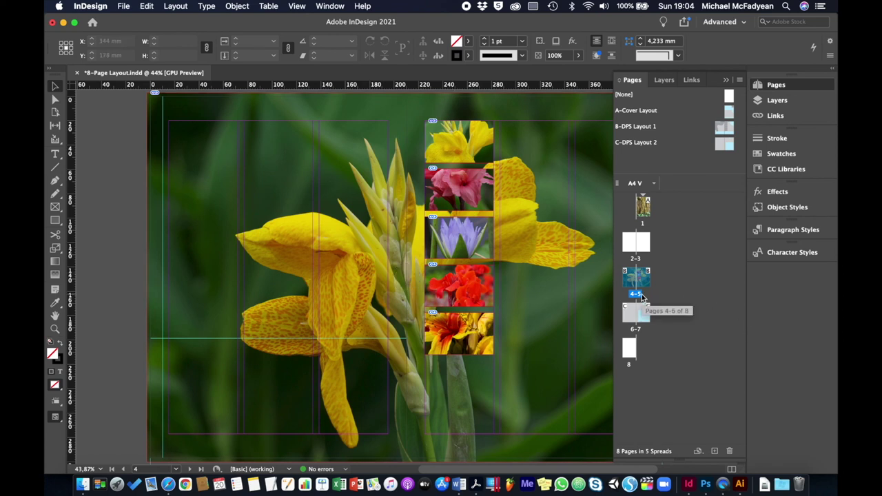
double_click(634, 331)
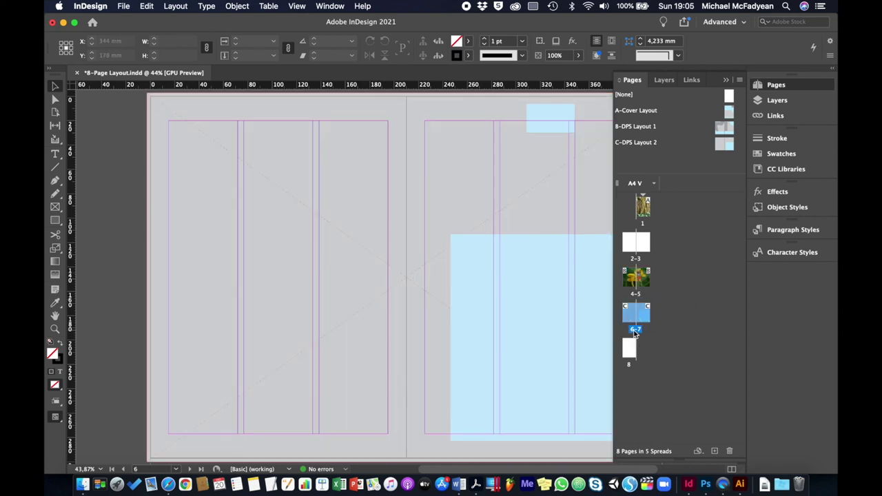
click(359, 224)
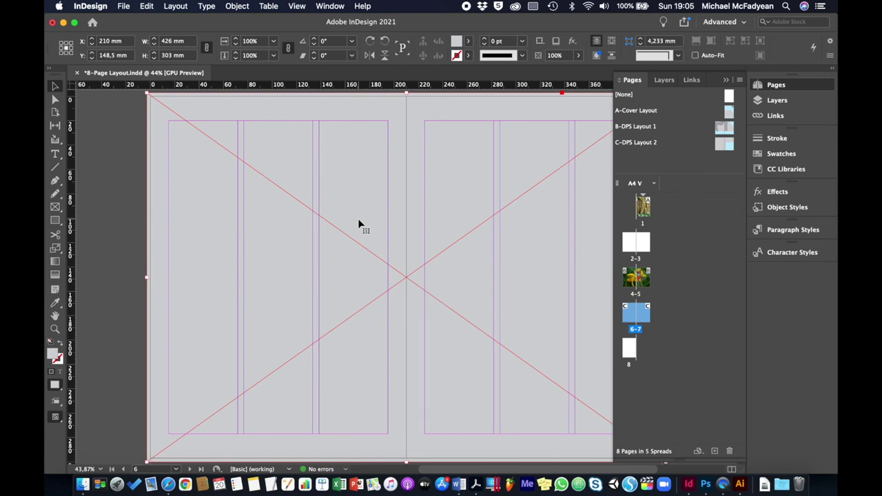
key(super+d)
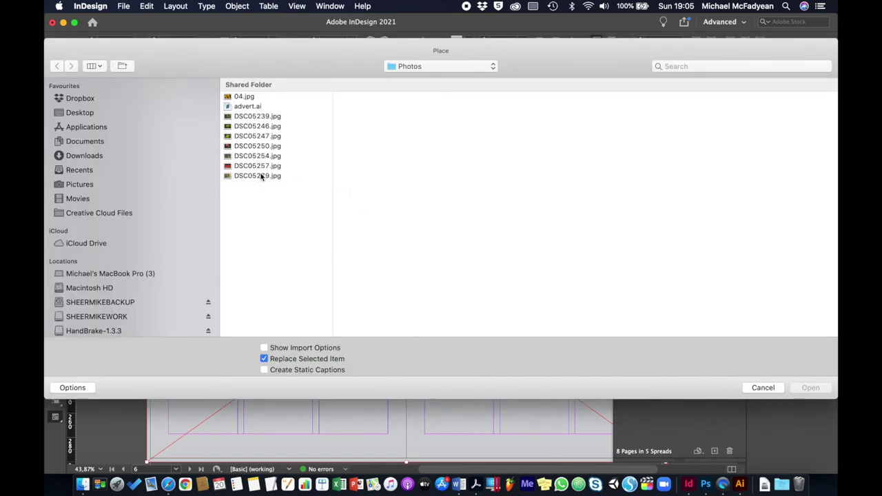
Step: Browse the Photos folder to DSC05239.jpg and place it into the selected frame
click(261, 177)
key(Up)
key(Up)
key(Up)
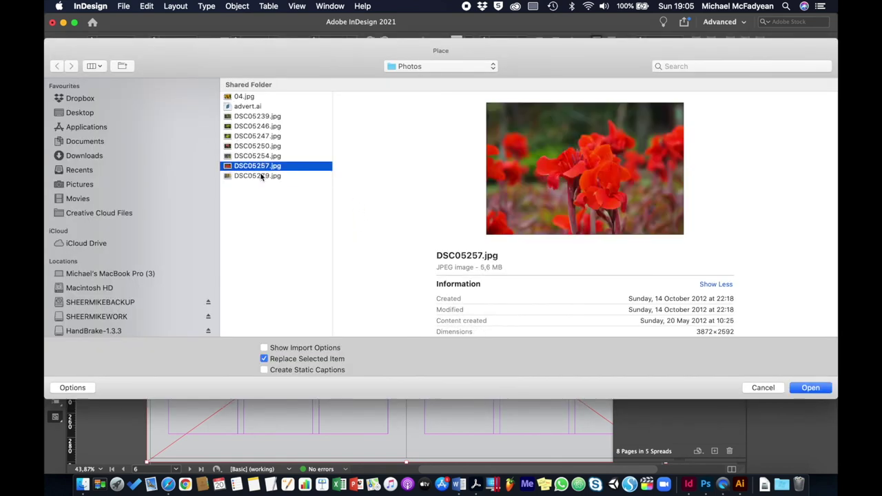
key(Up)
key(Up)
key(Up)
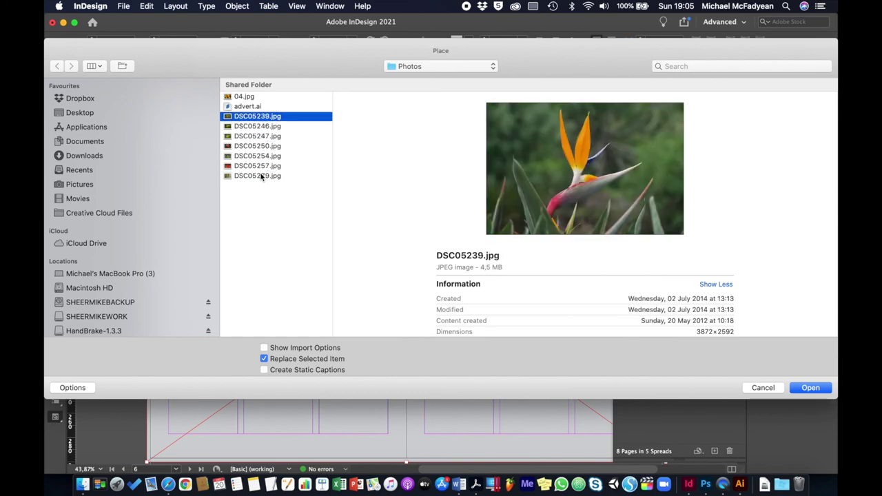
click(810, 388)
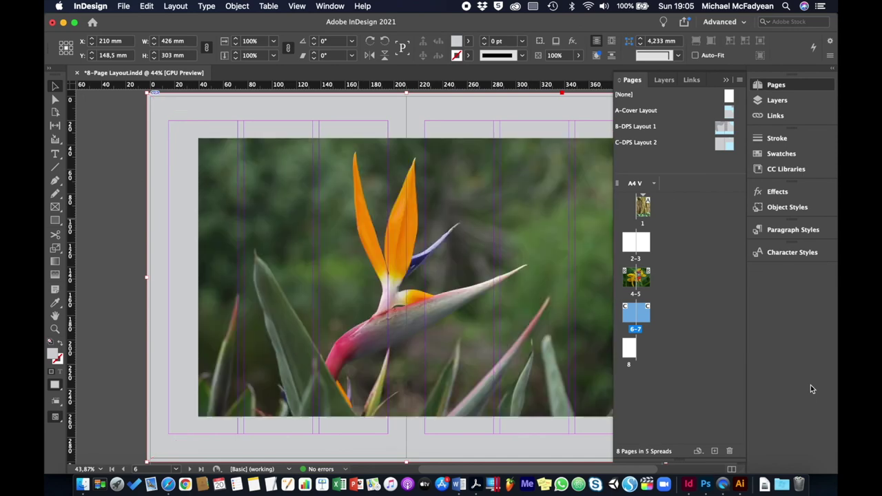
Step: Apply Fitting > Fill Frame Proportionally to the bird-of-paradise photo, then deselect it
right_click(390, 241)
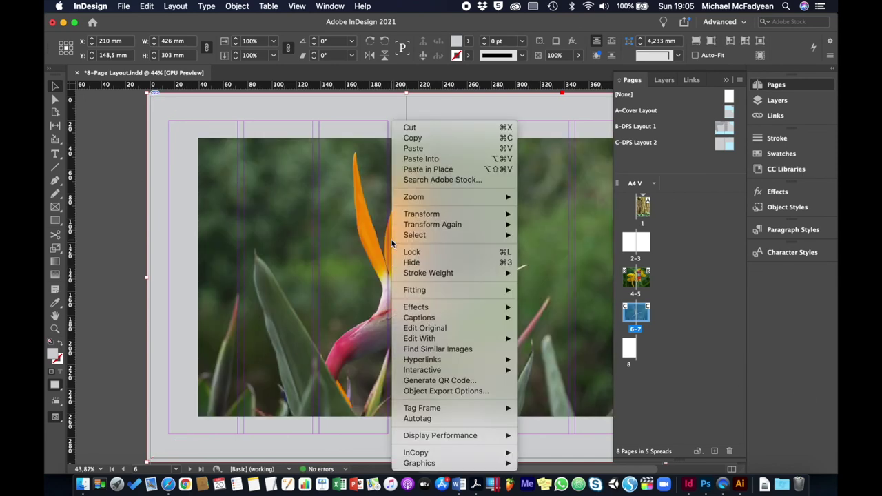
mouse_move(503, 290)
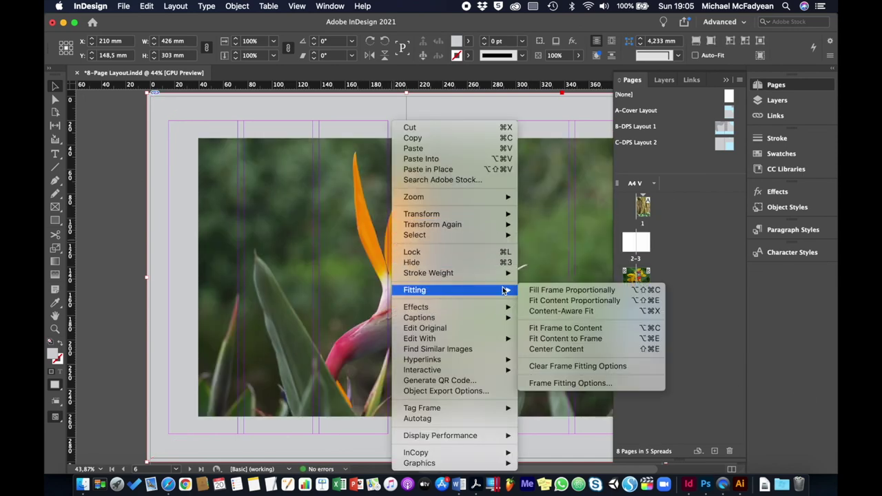
click(533, 289)
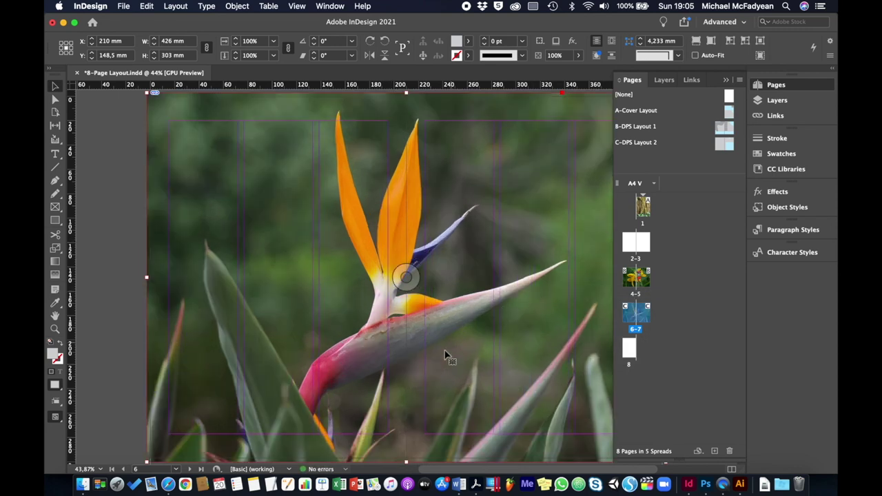
click(120, 193)
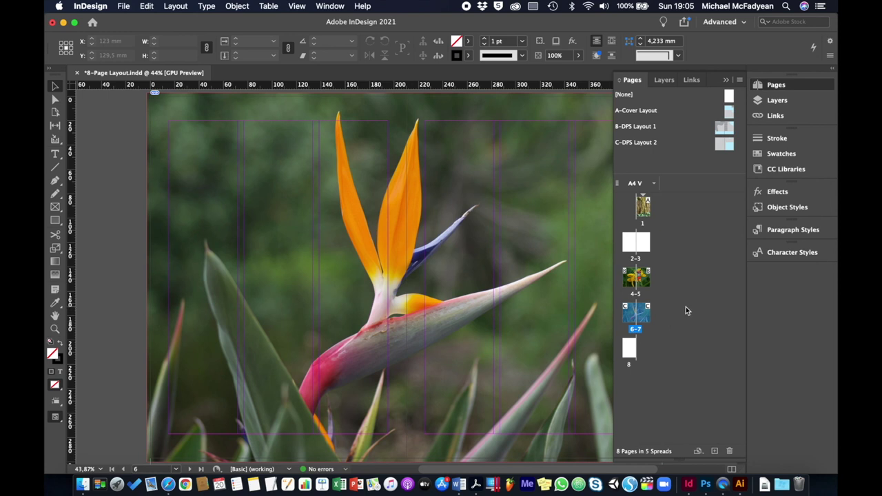
click(407, 277)
Step: Open the File menu
click(125, 7)
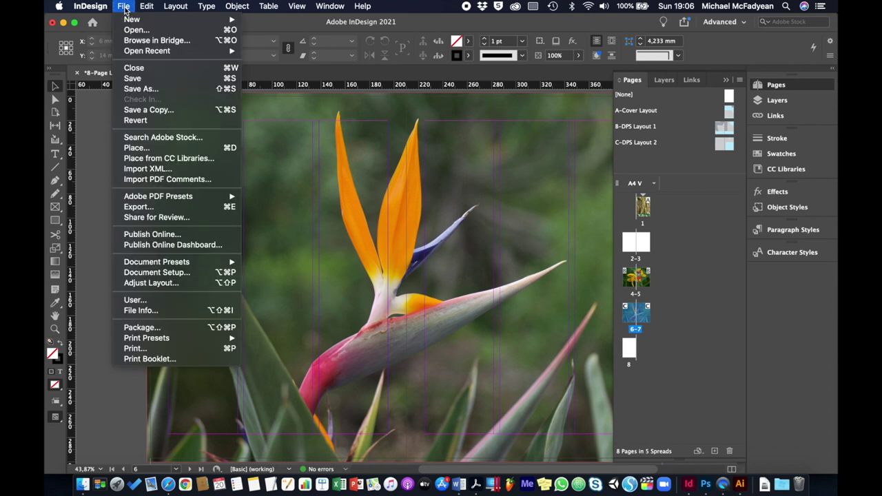